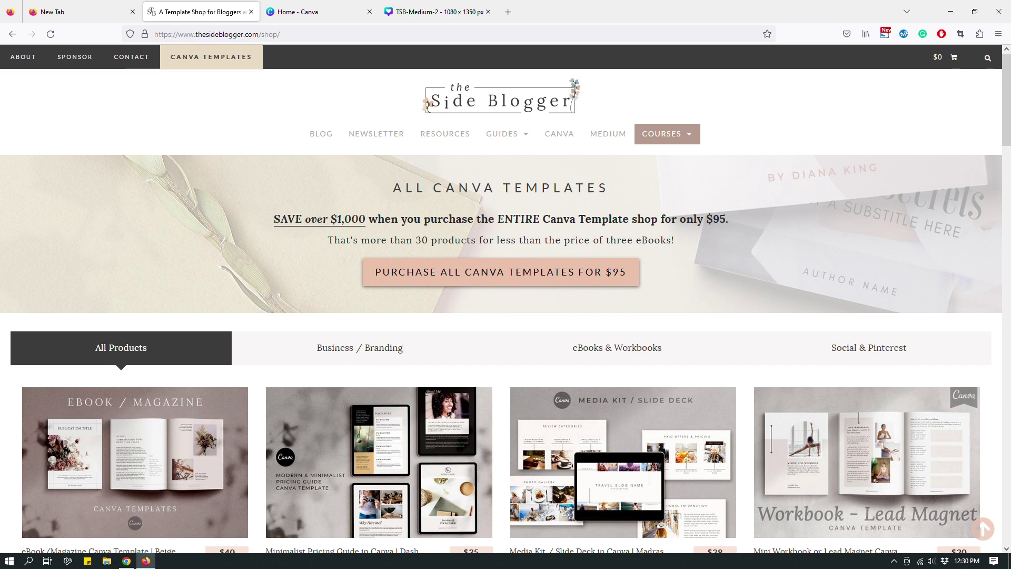
Look through the Canva template products listed on The Side Blogger shop page, ending back at the page header.
scroll(506, 299, down, 7)
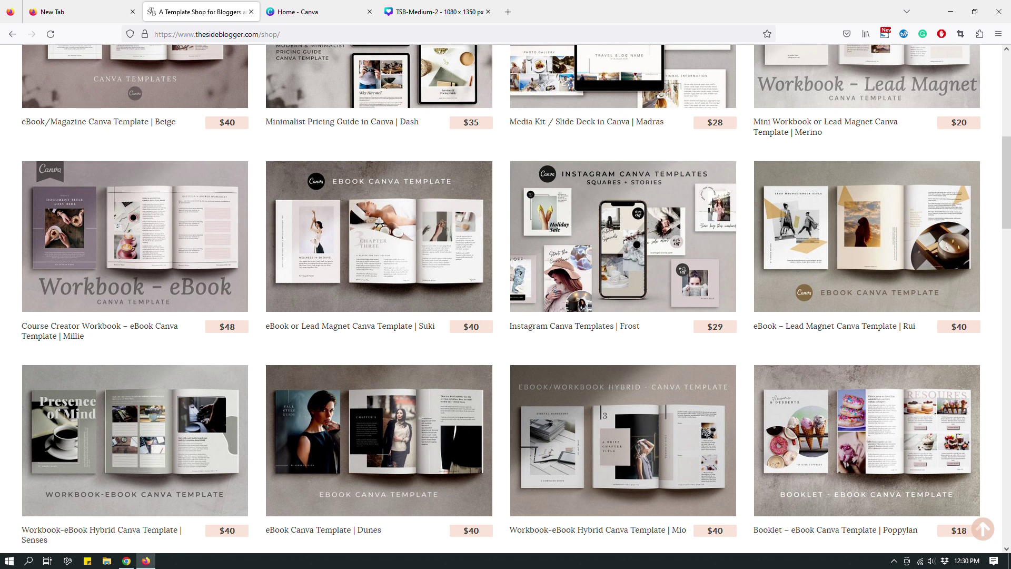
scroll(506, 300, up, 5)
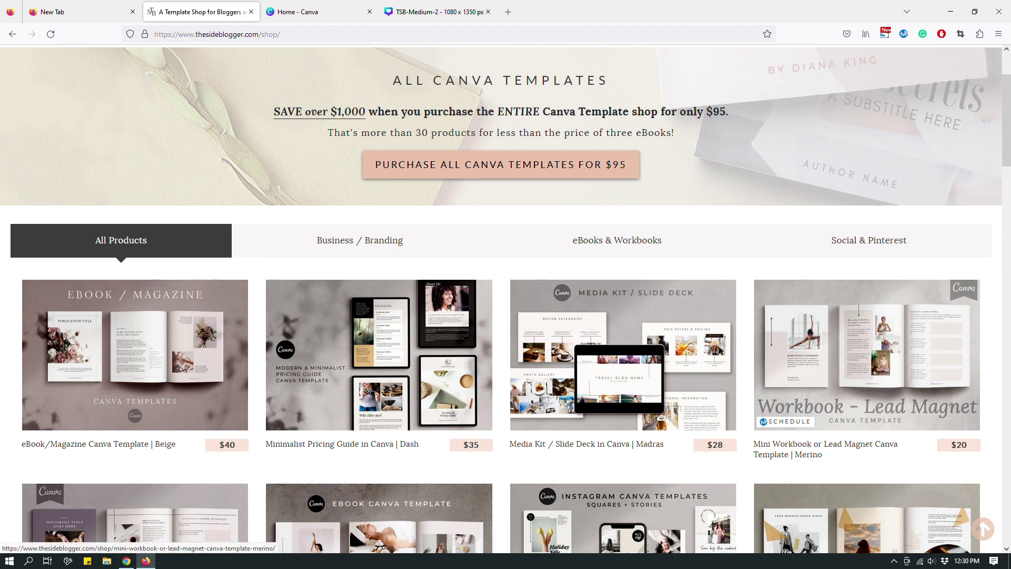
scroll(505, 300, up, 2)
scroll(506, 300, down, 5)
scroll(505, 300, down, 8)
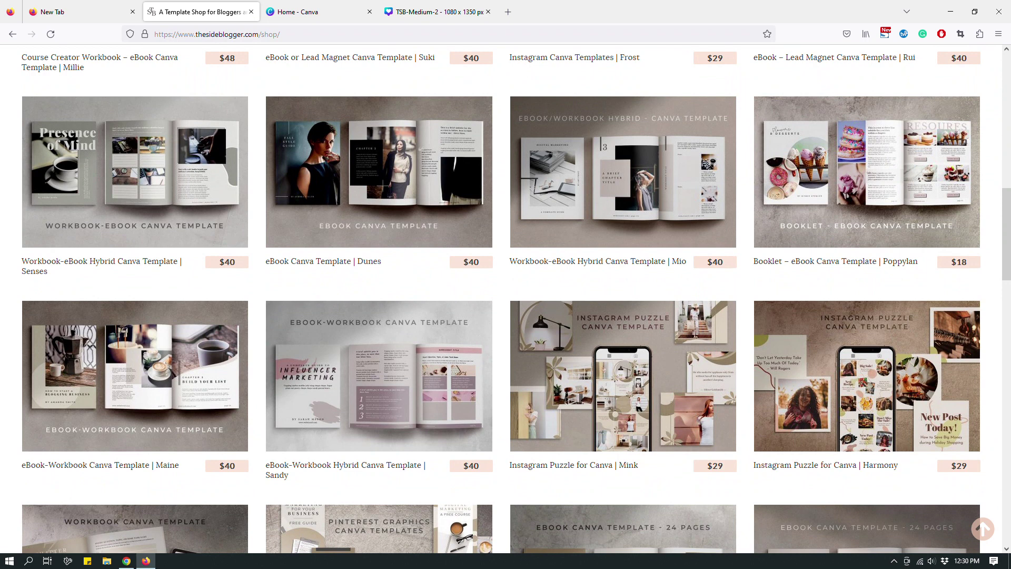
scroll(506, 299, up, 2)
scroll(506, 298, up, 11)
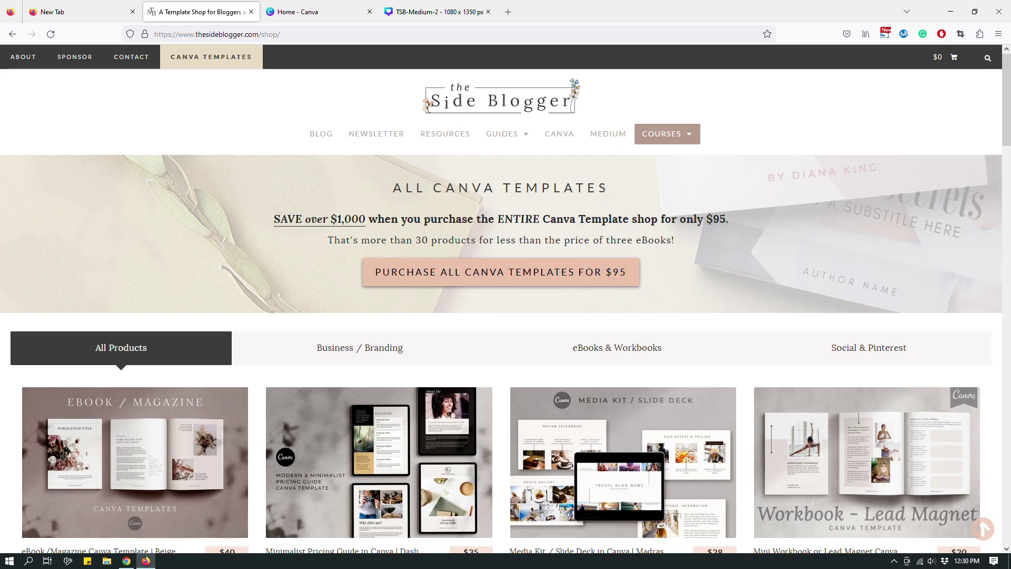
Open the Side Income with Canva course page and review its benefits, modules and bonuses before returning to its opening section.
mouse_move(663, 133)
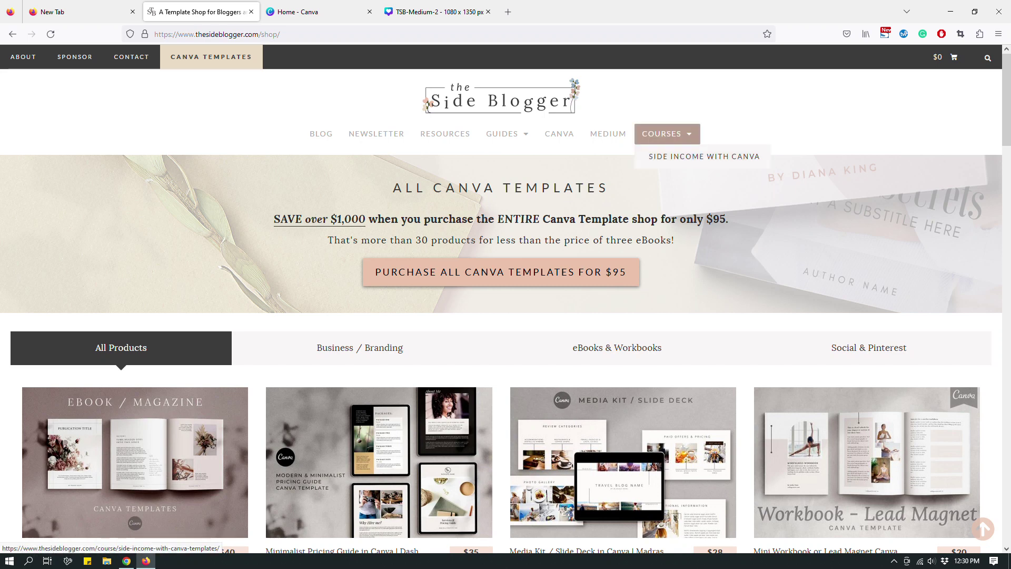
click(692, 156)
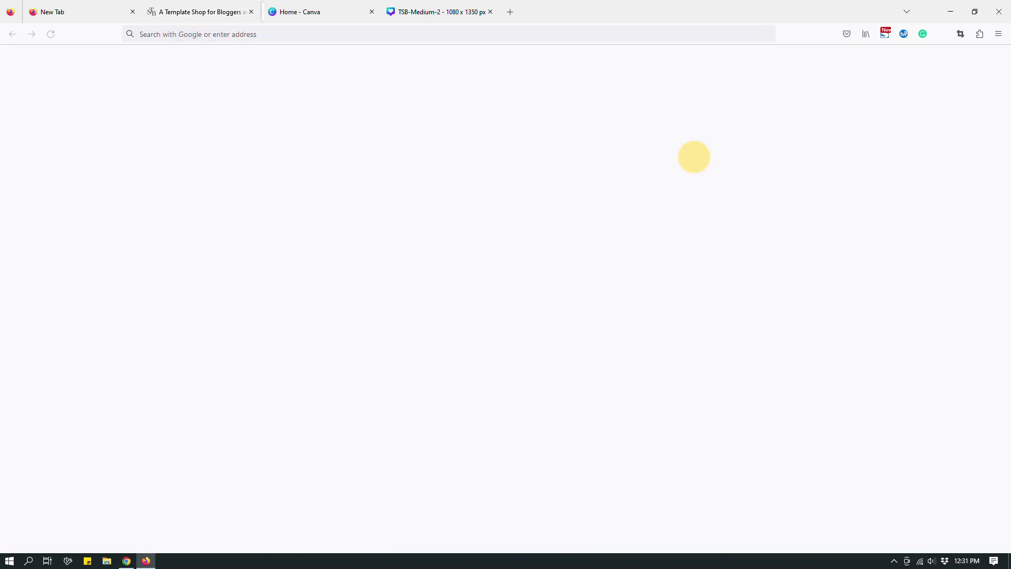
scroll(692, 156, down, 4)
scroll(505, 299, down, 20)
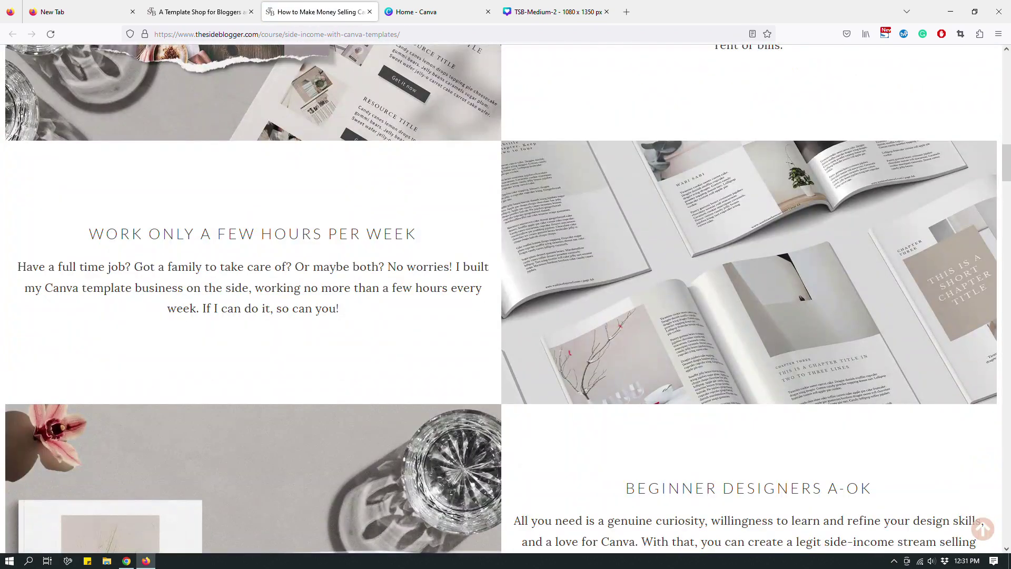
scroll(505, 298, down, 5)
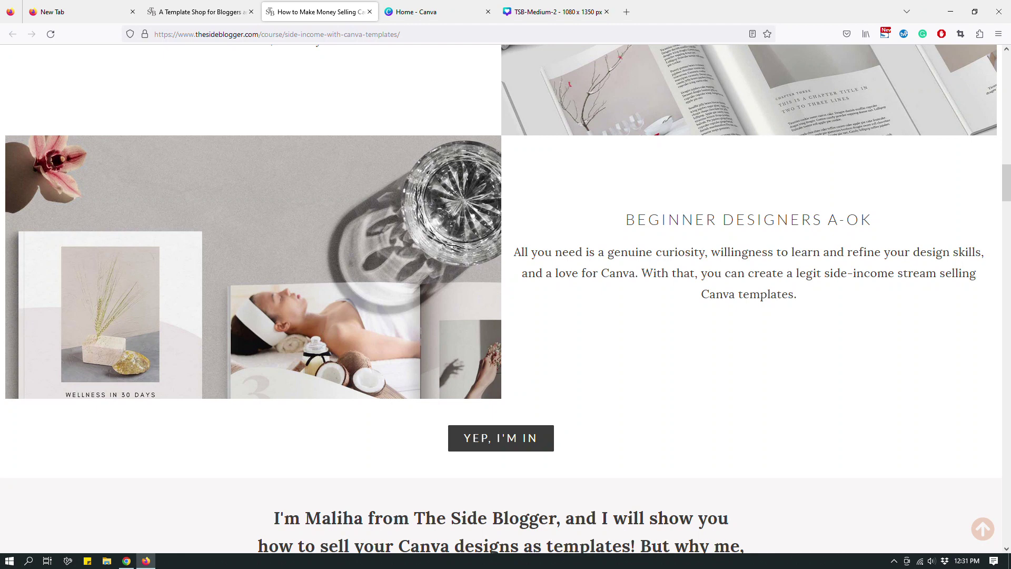
scroll(505, 298, down, 6)
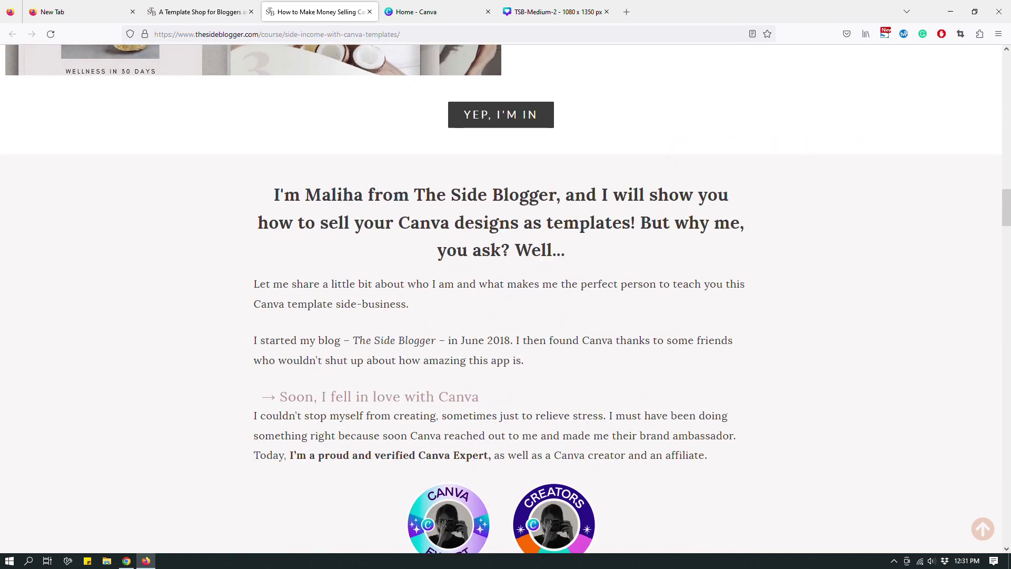
scroll(505, 299, down, 11)
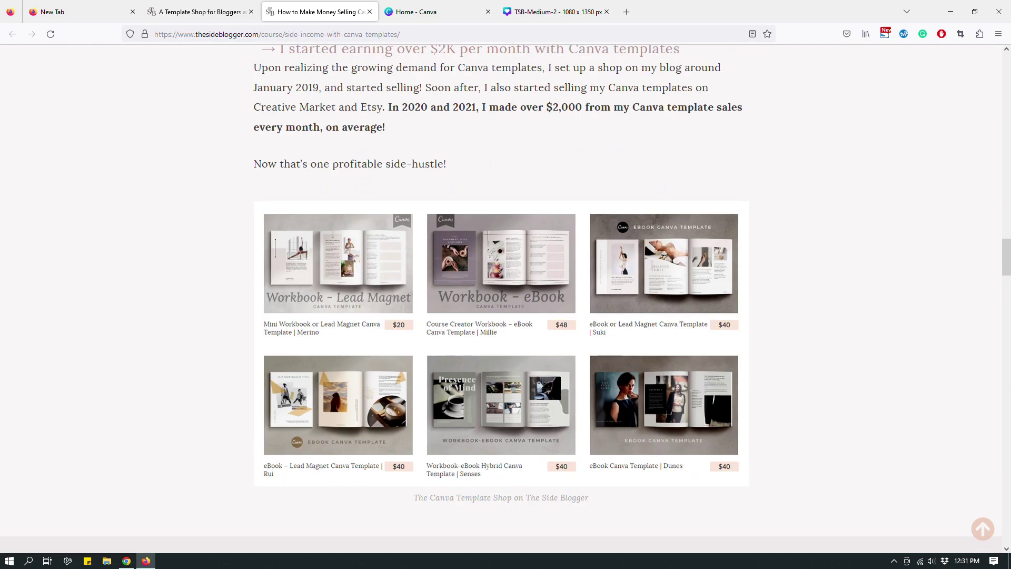
scroll(505, 299, down, 12)
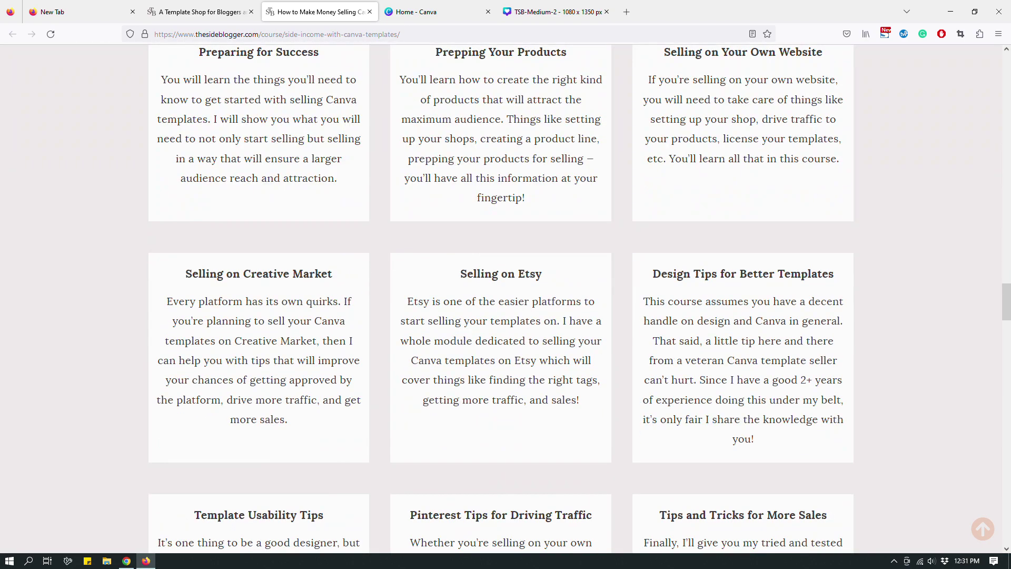
scroll(506, 299, down, 20)
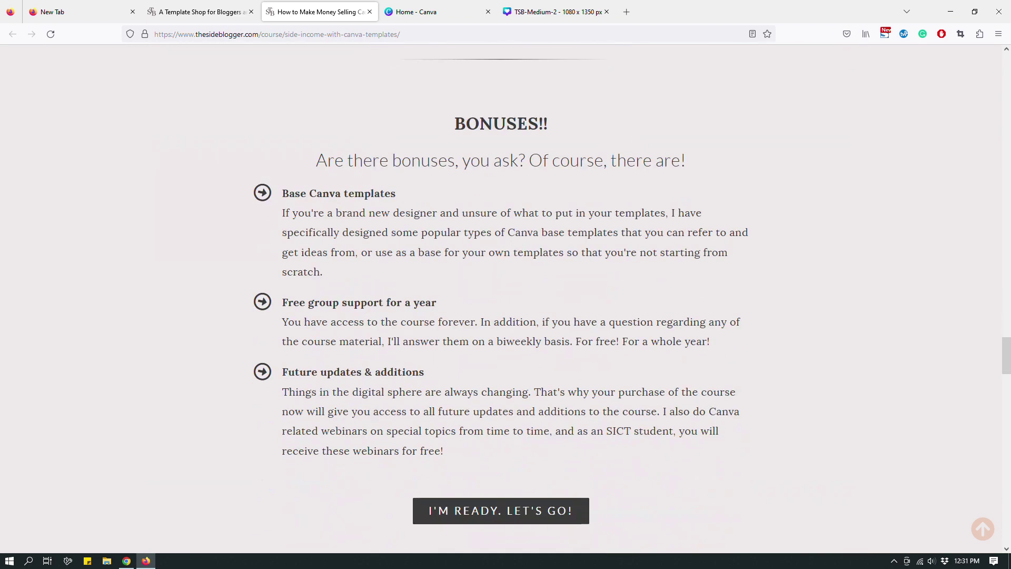
drag(1003, 379, 990, 226)
scroll(990, 225, up, 20)
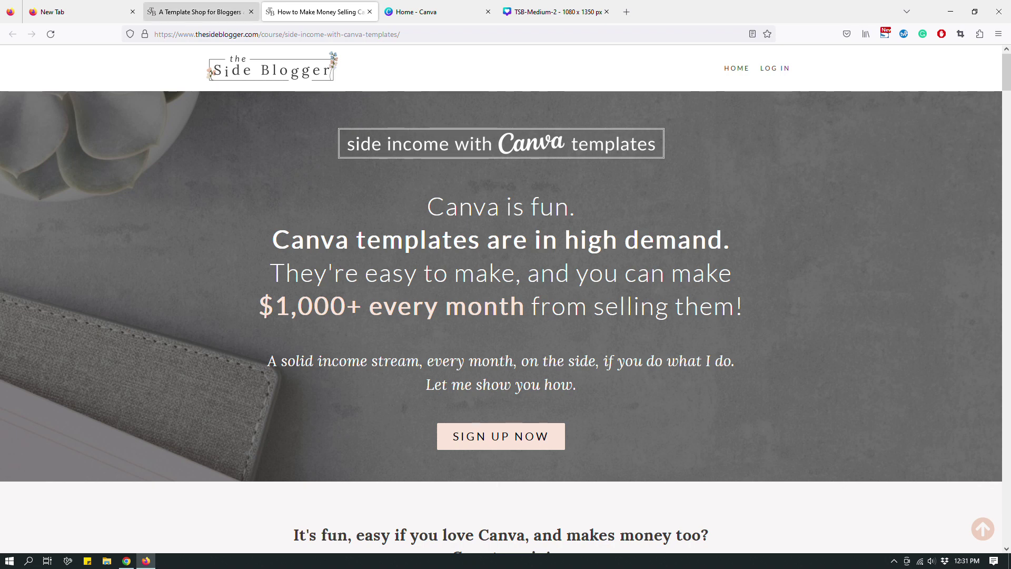
Switch to the Canva home page and examine the suggested design types and the recent designs.
click(206, 12)
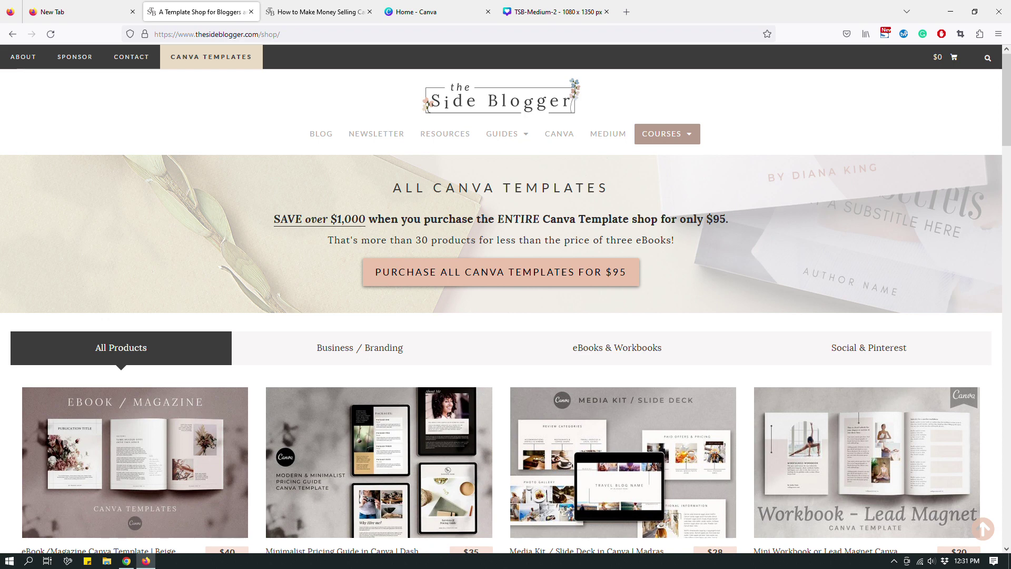
click(415, 12)
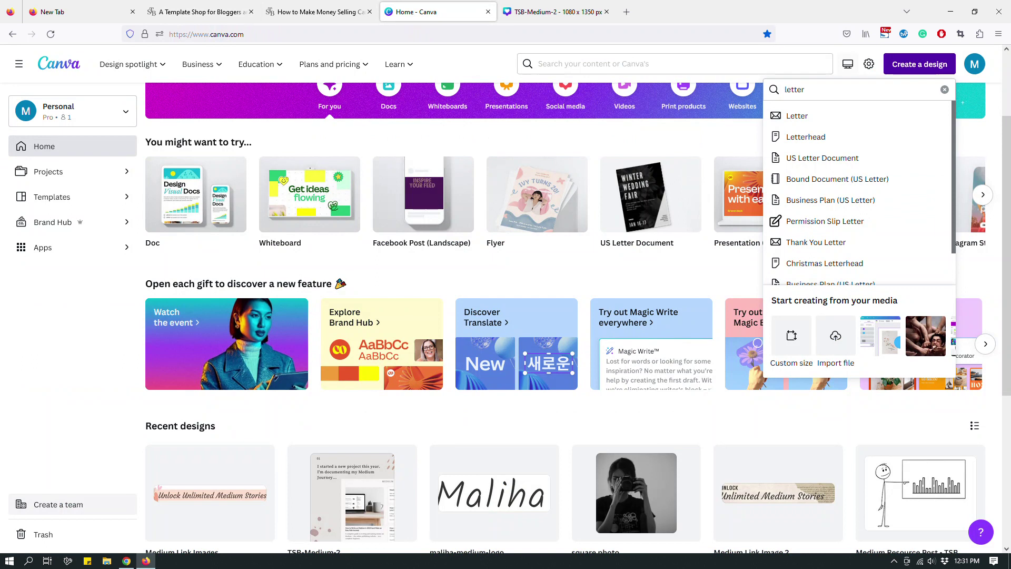
click(936, 64)
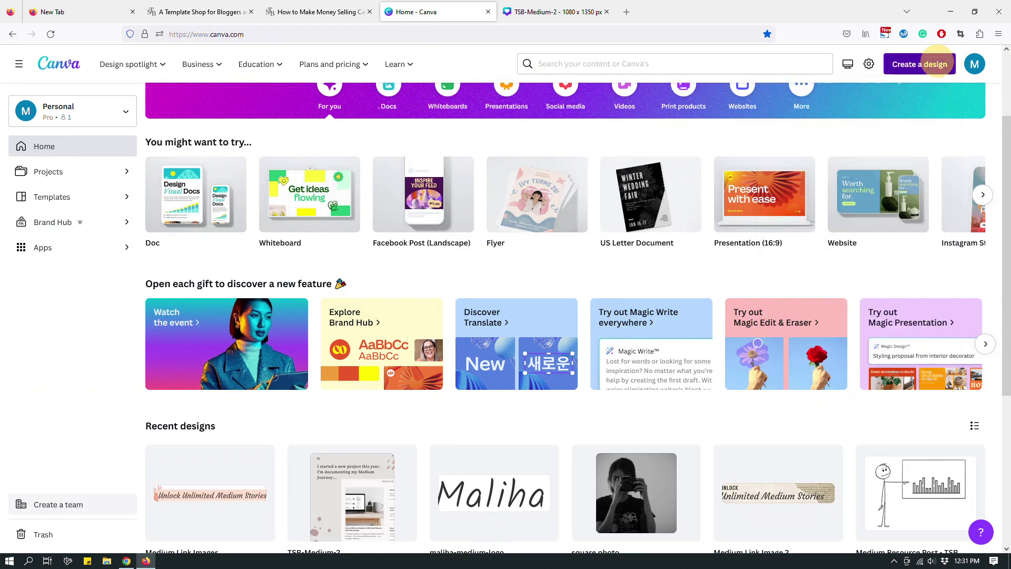
click(937, 63)
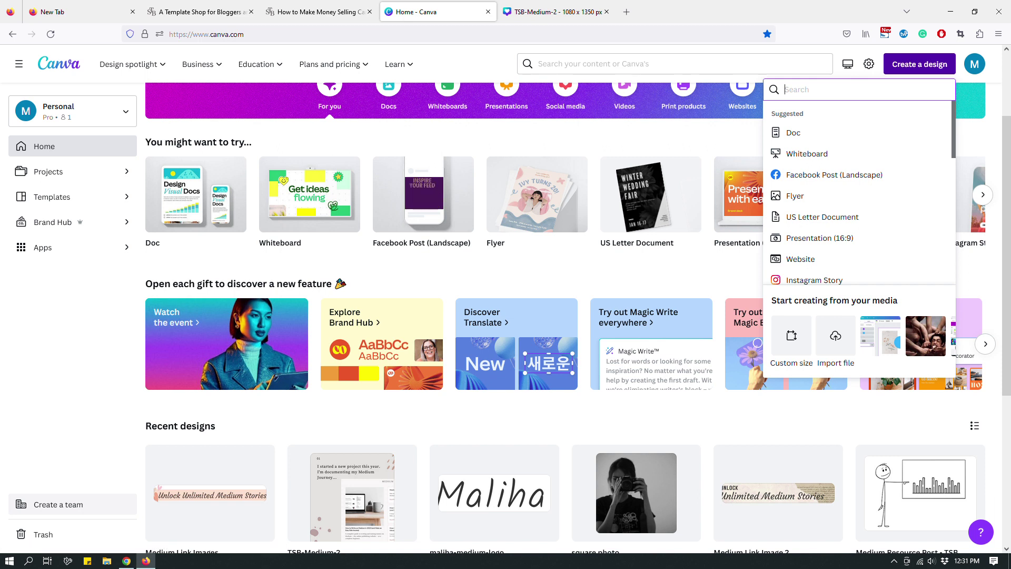
click(680, 273)
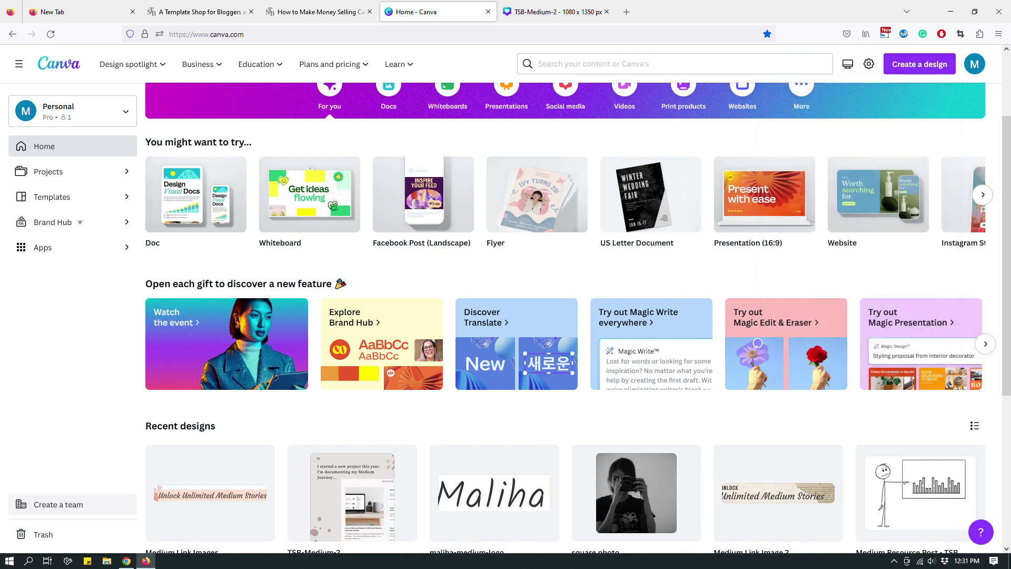
scroll(780, 279, down, 4)
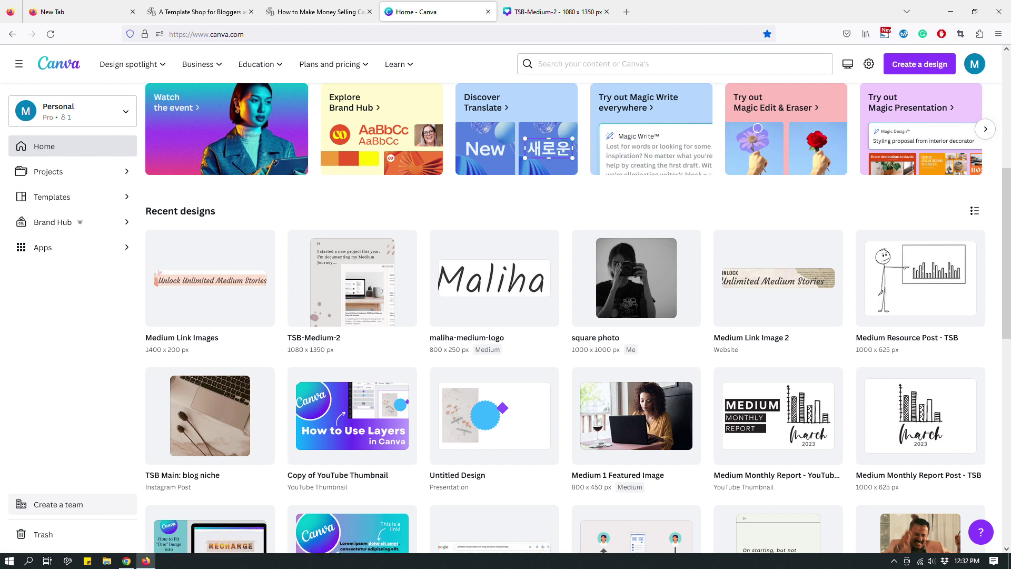
scroll(779, 279, up, 6)
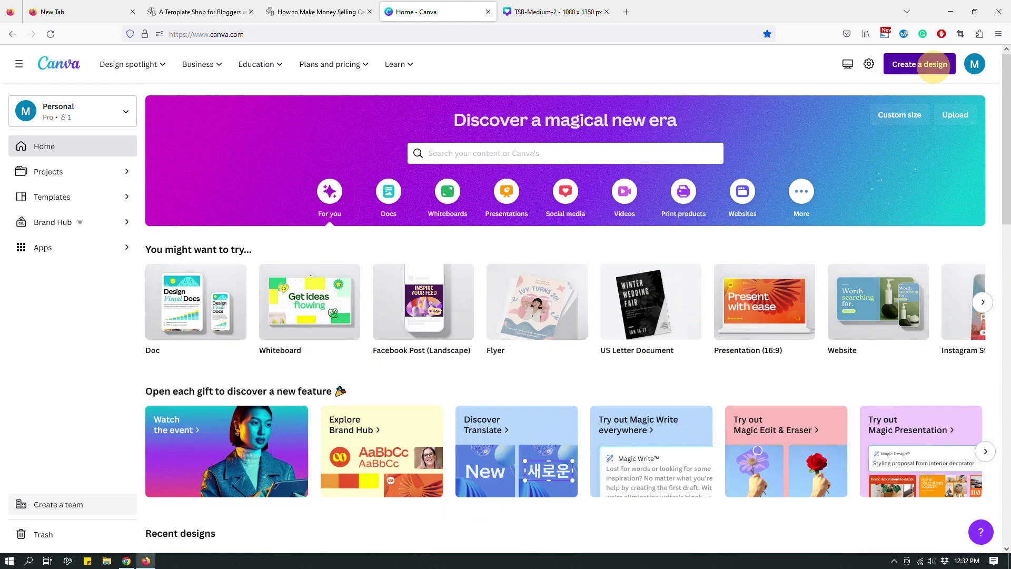
Find the Instagram formats with "insta", create a blank Instagram Post (Portrait) design, and browse its suggested templates.
click(919, 64)
text(insta)
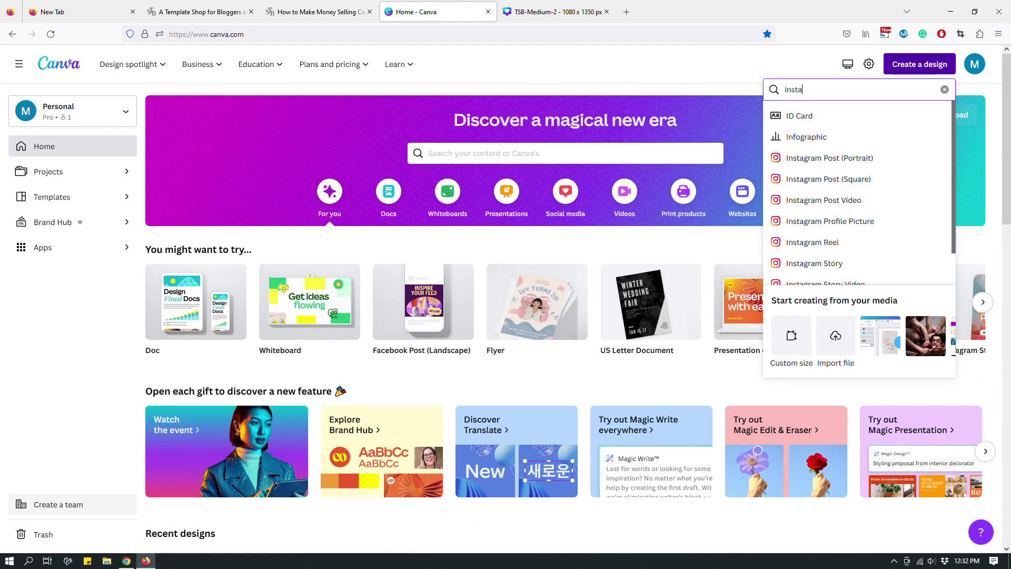
key(Down)
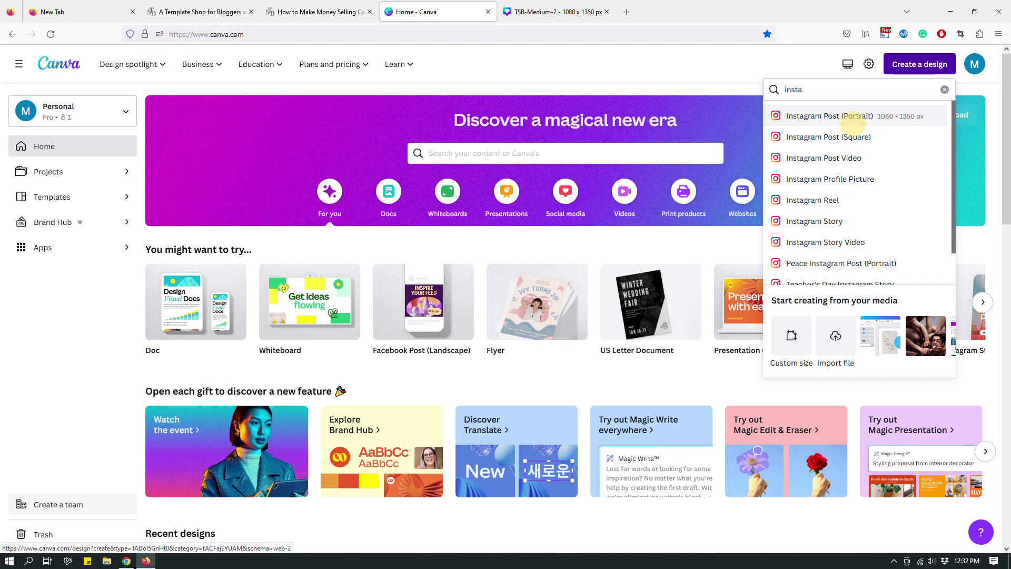
key(Return)
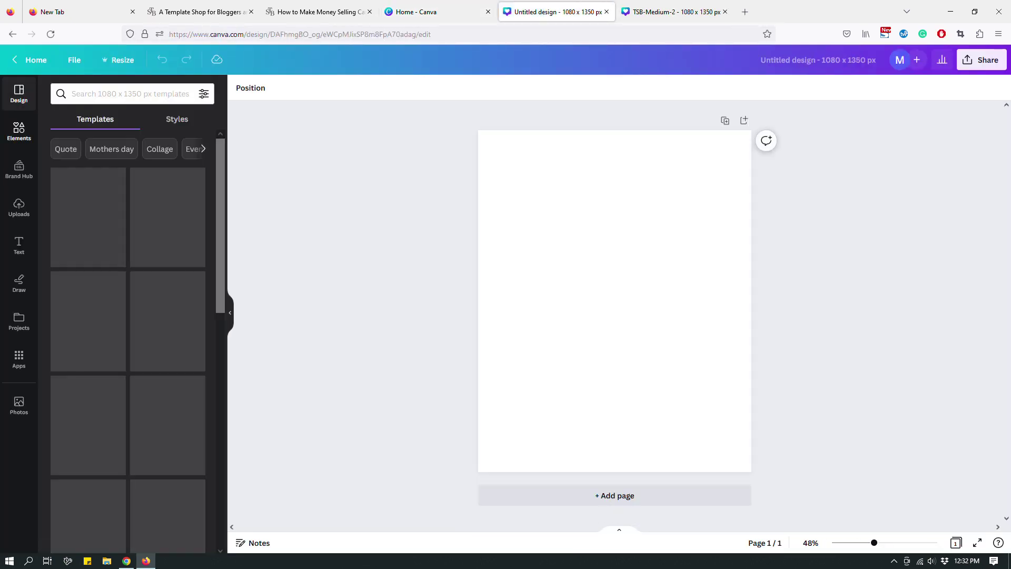
scroll(128, 342, down, 3)
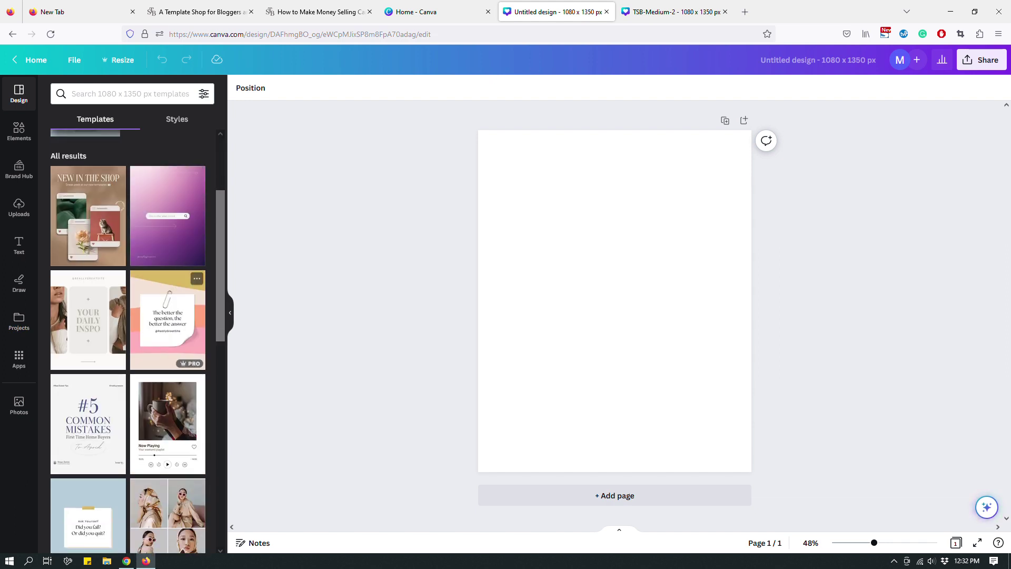
scroll(167, 316, down, 2)
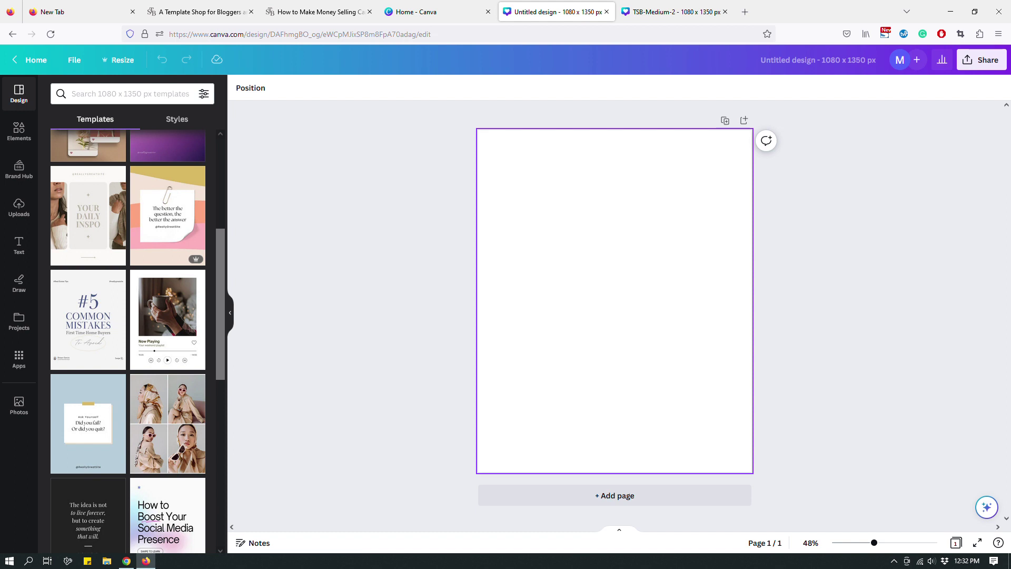
Open the existing TSB-Medium-2 design and review its three pages along with the suggested templates.
click(672, 11)
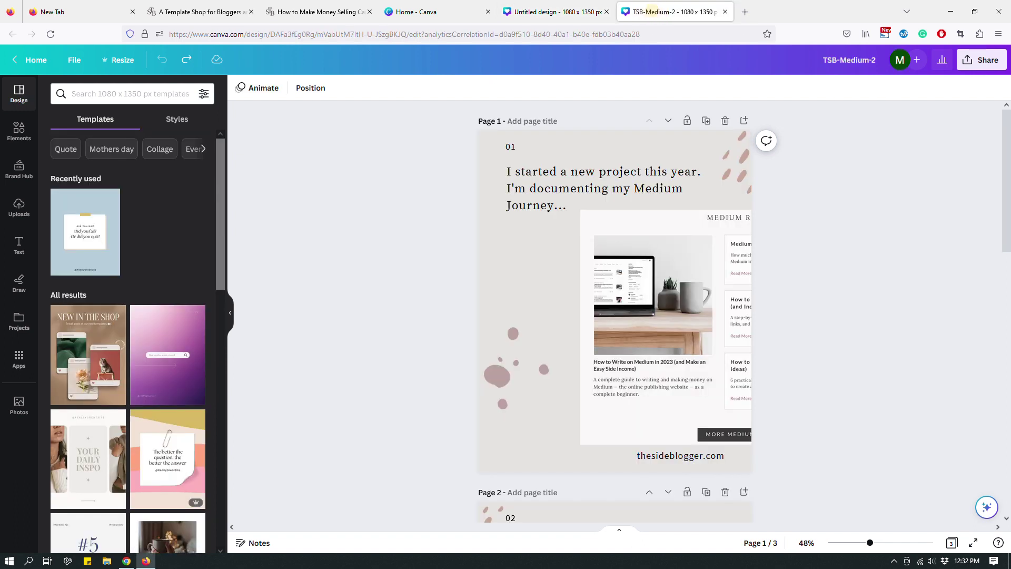
scroll(614, 311, down, 10)
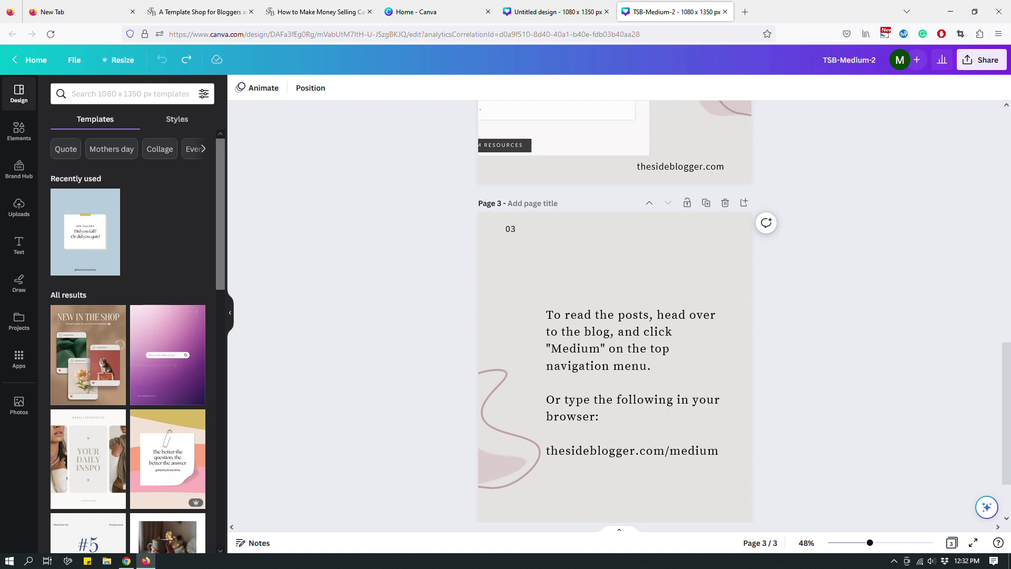
scroll(614, 310, down, 3)
scroll(615, 311, up, 12)
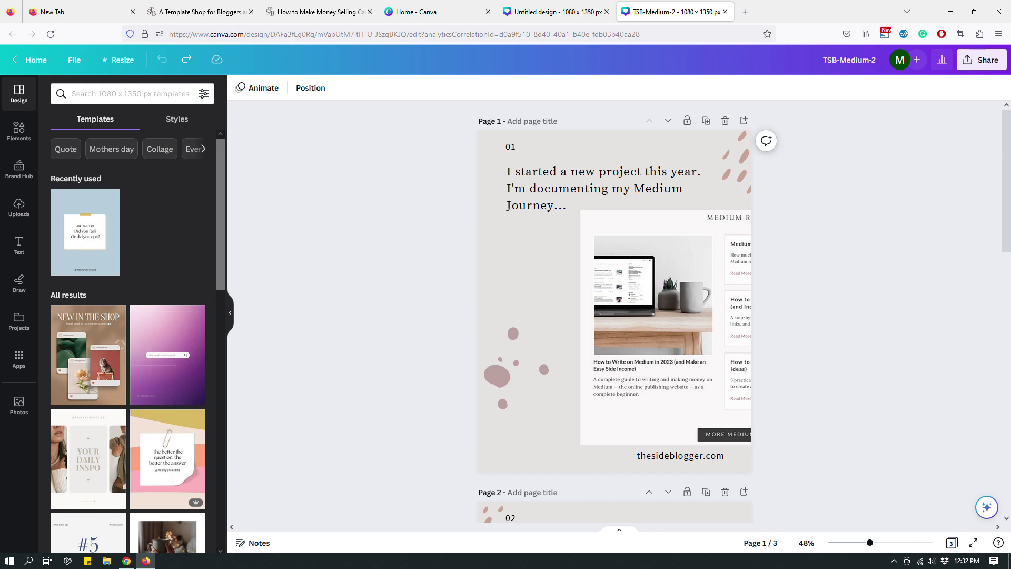
scroll(128, 342, down, 7)
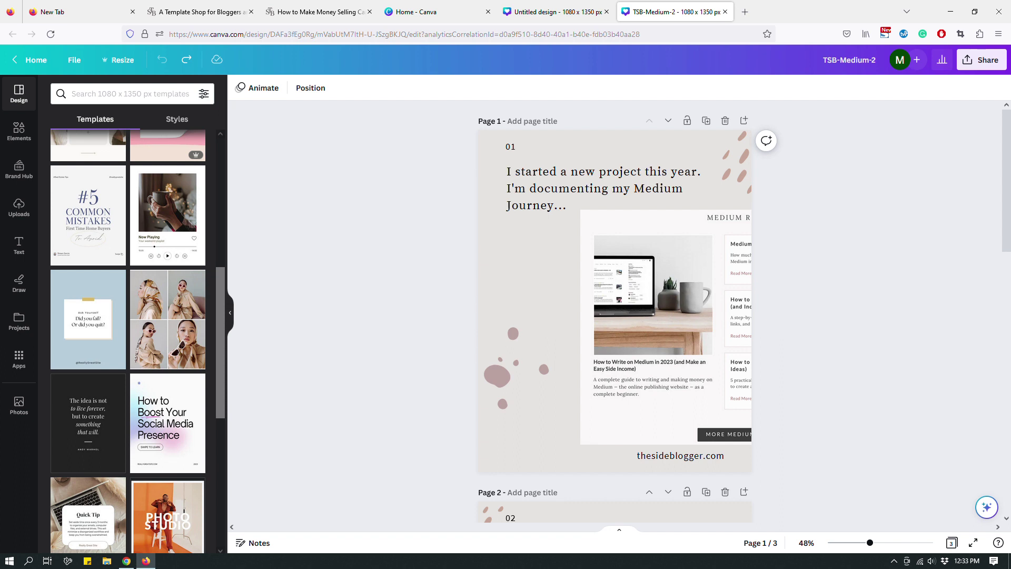
scroll(616, 316, down, 2)
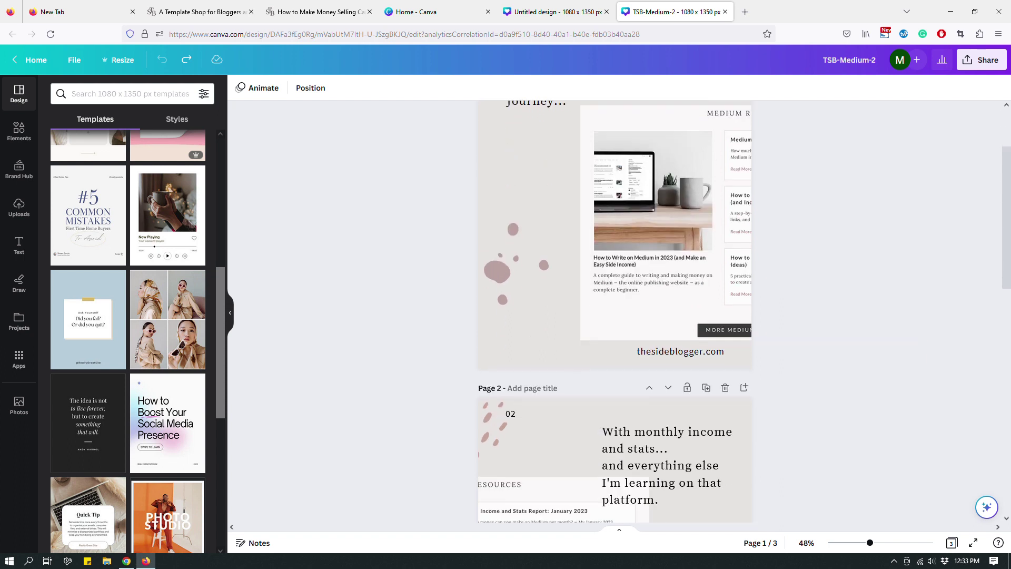
Return to the template shop, close the course page, and look over the product listing again.
click(203, 12)
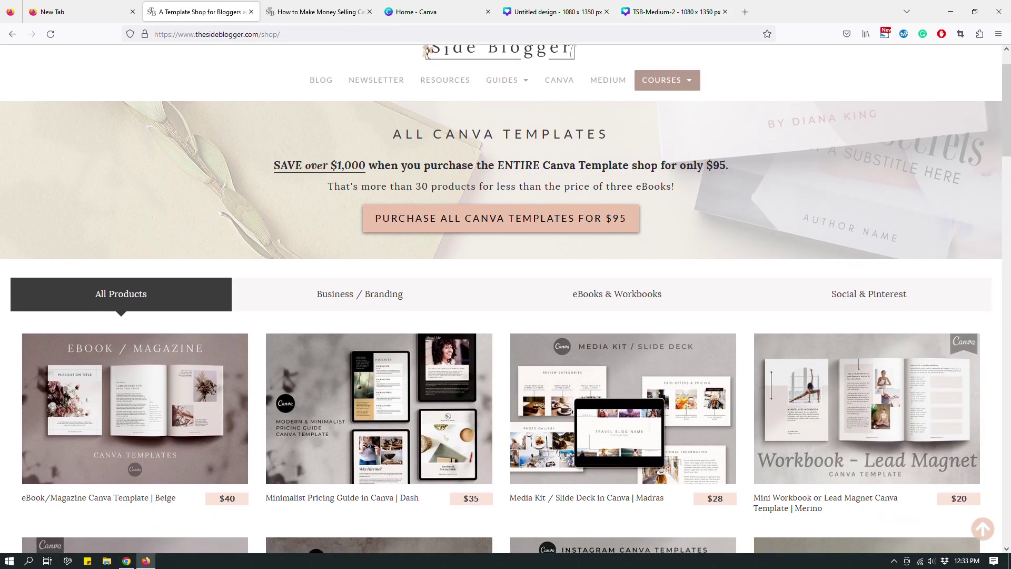
scroll(505, 295, down, 1)
click(369, 12)
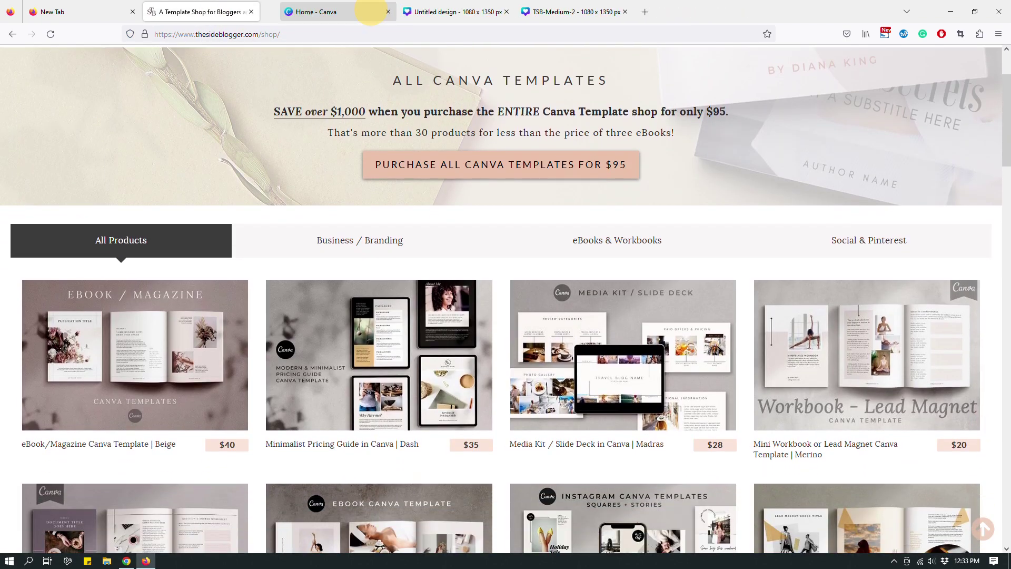
scroll(866, 158, down, 4)
scroll(866, 158, down, 2)
scroll(867, 158, up, 9)
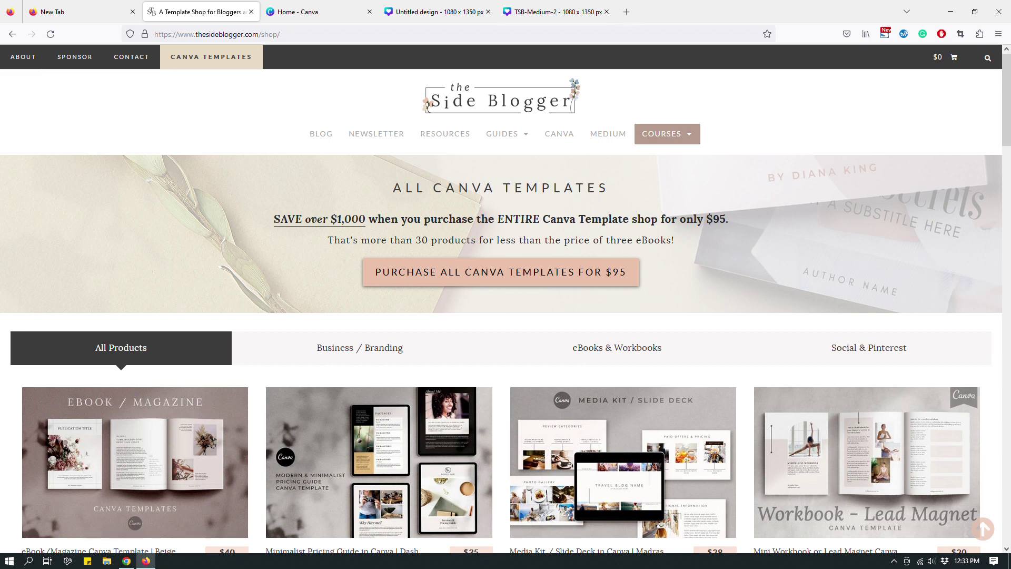
Switch back to the TSB-Medium-2 design and view its first page.
click(548, 11)
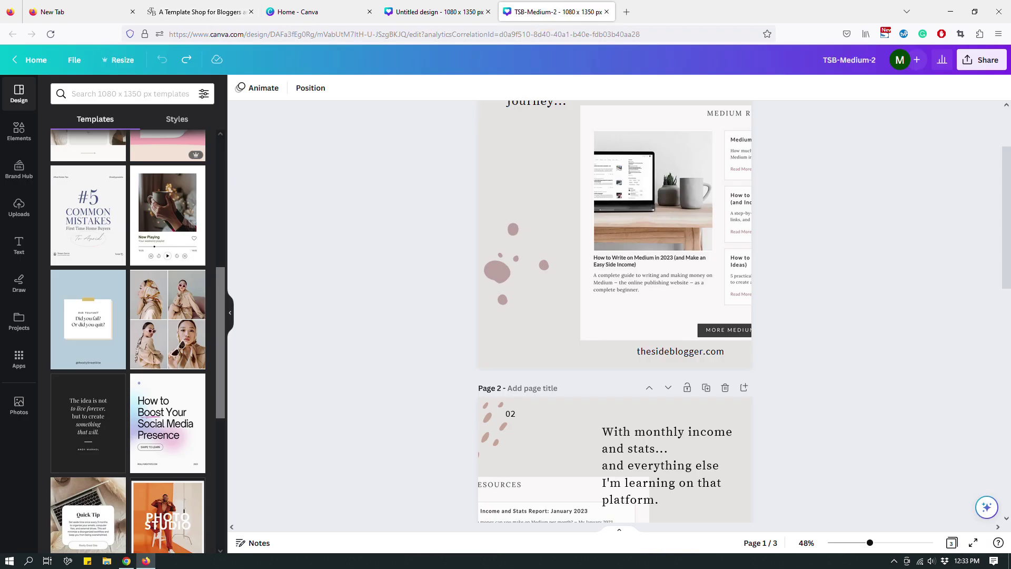
scroll(614, 311, up, 2)
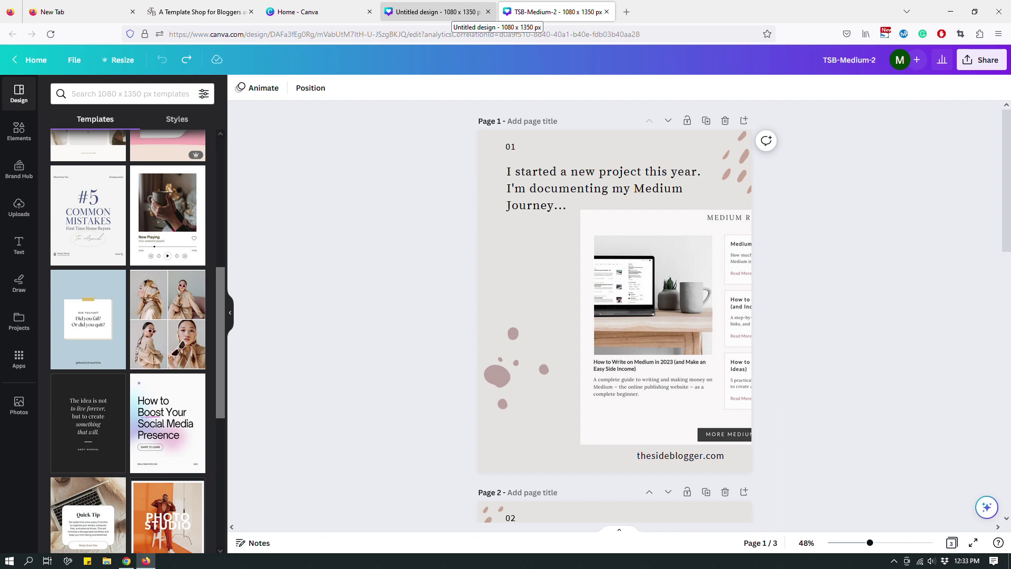
Look at the blank portrait design, return to the template shop and look over its product listing.
click(437, 12)
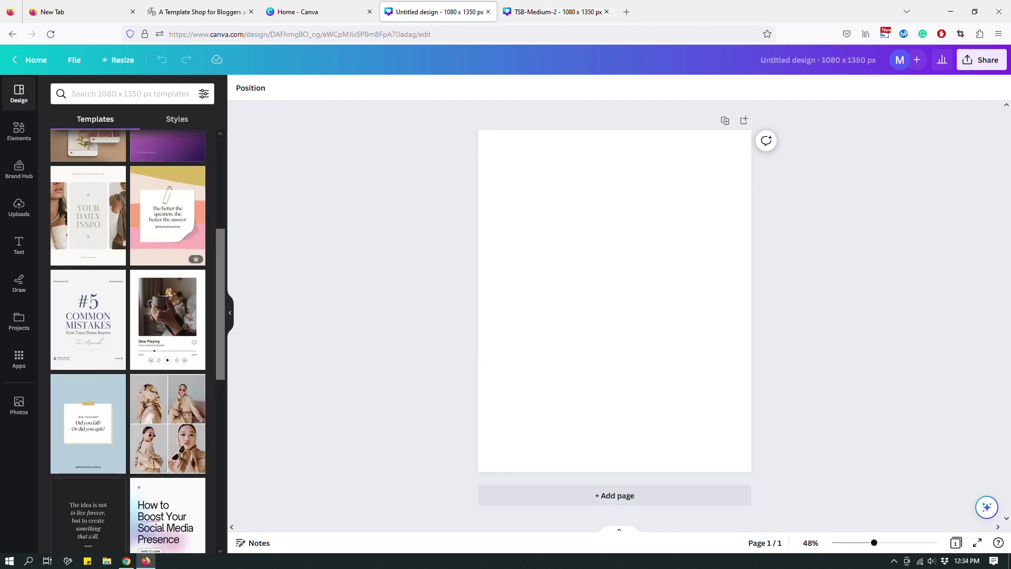
click(200, 12)
scroll(867, 358, down, 2)
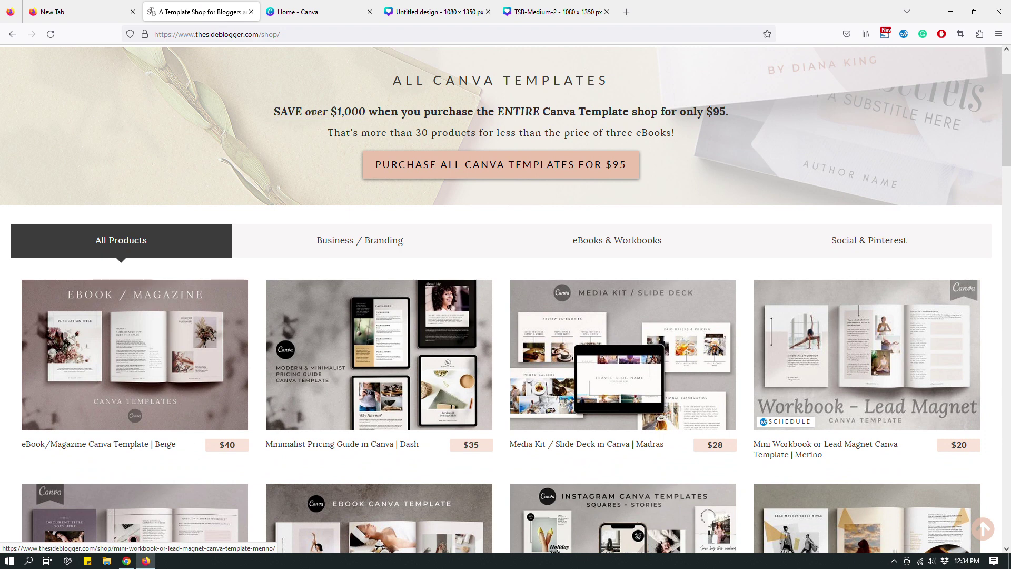
scroll(866, 358, down, 3)
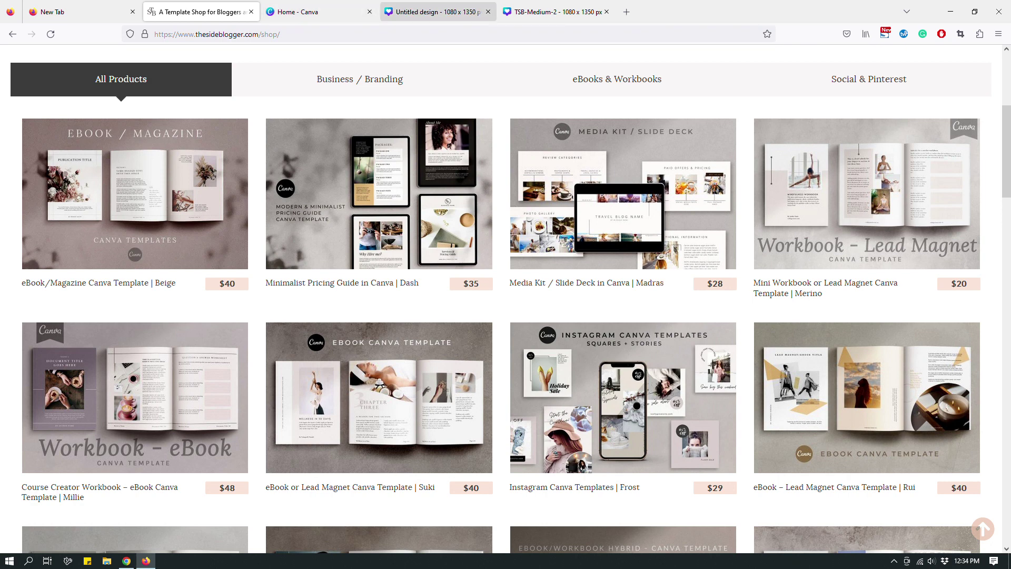
Close the untitled 1080 x 1350 px design and create a blank US Letter Document from the Canva home page, searching for "Us letter".
click(416, 12)
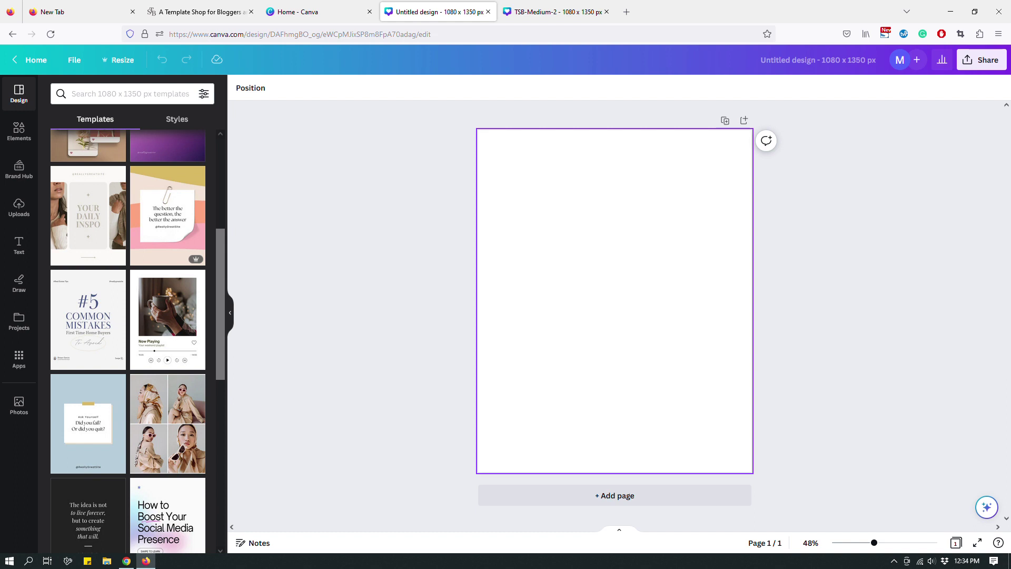
click(489, 12)
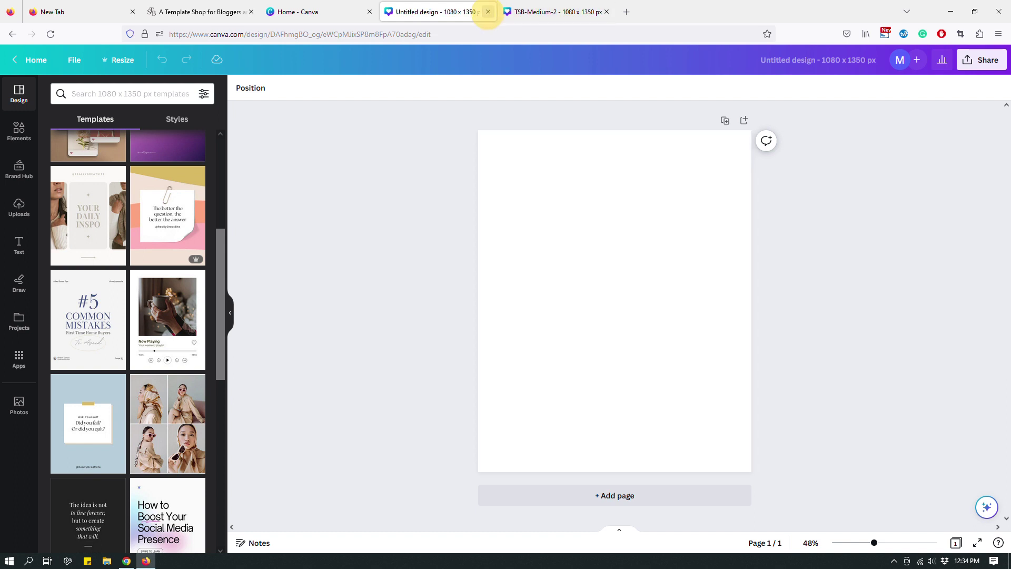
click(335, 12)
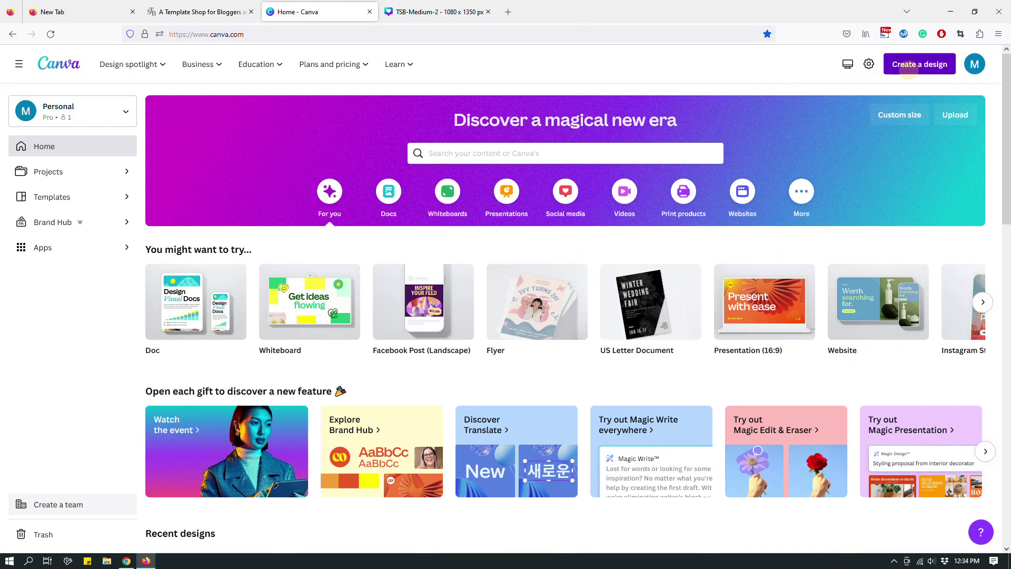
click(919, 64)
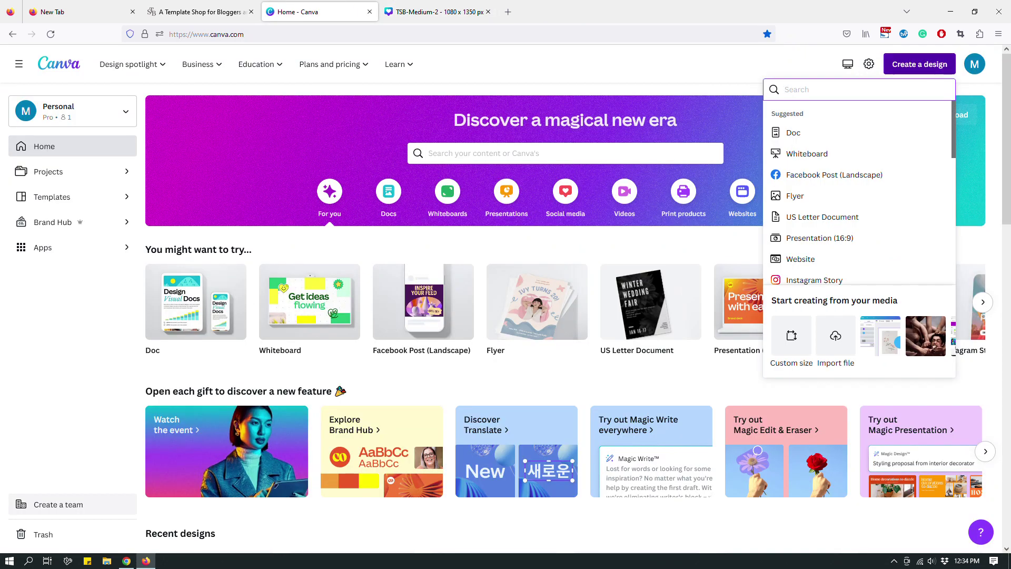
text(Us letter)
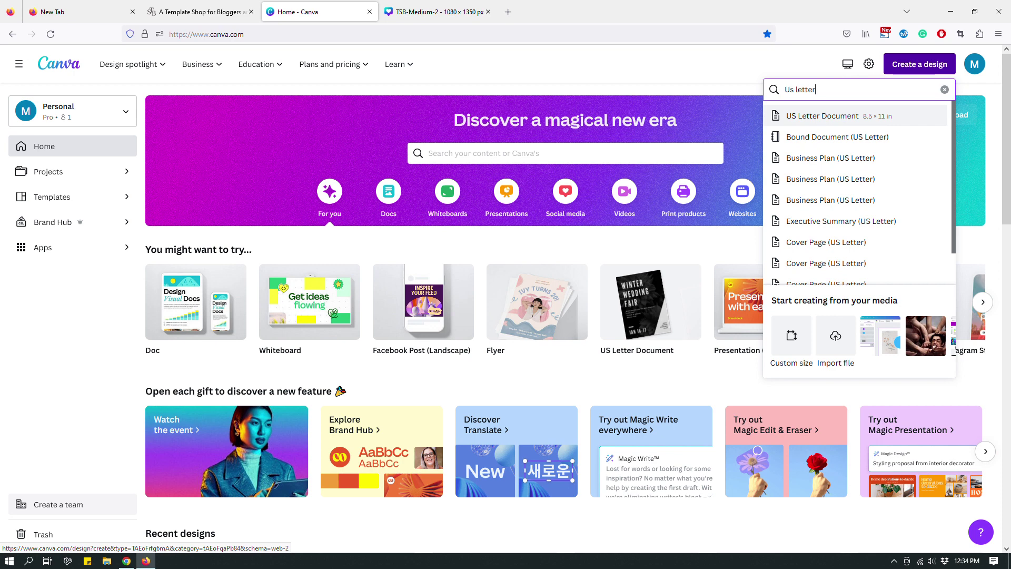
click(838, 115)
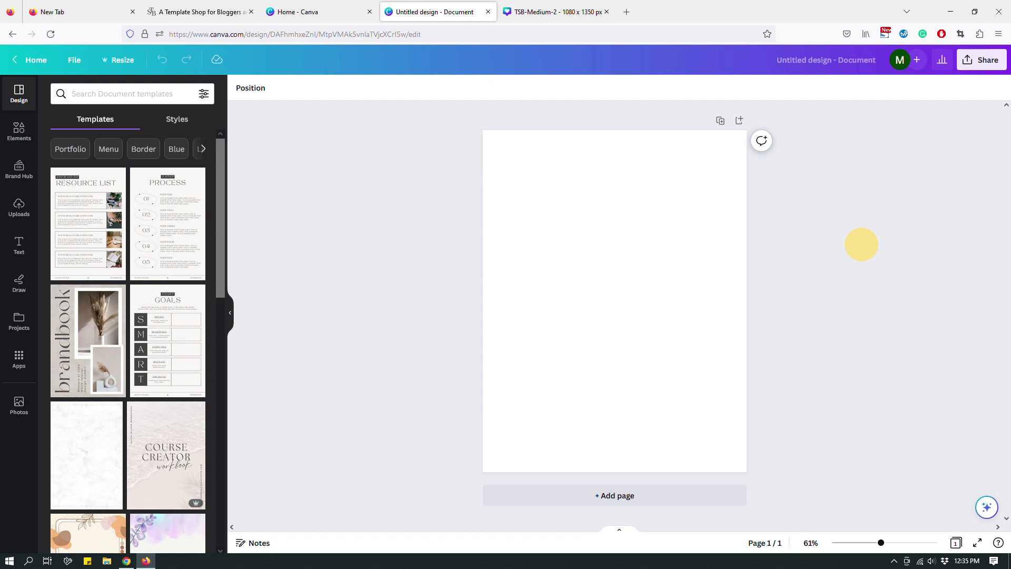
Add a text box, widen it to nearly the page width near the top of the page, and left-align its text.
click(596, 301)
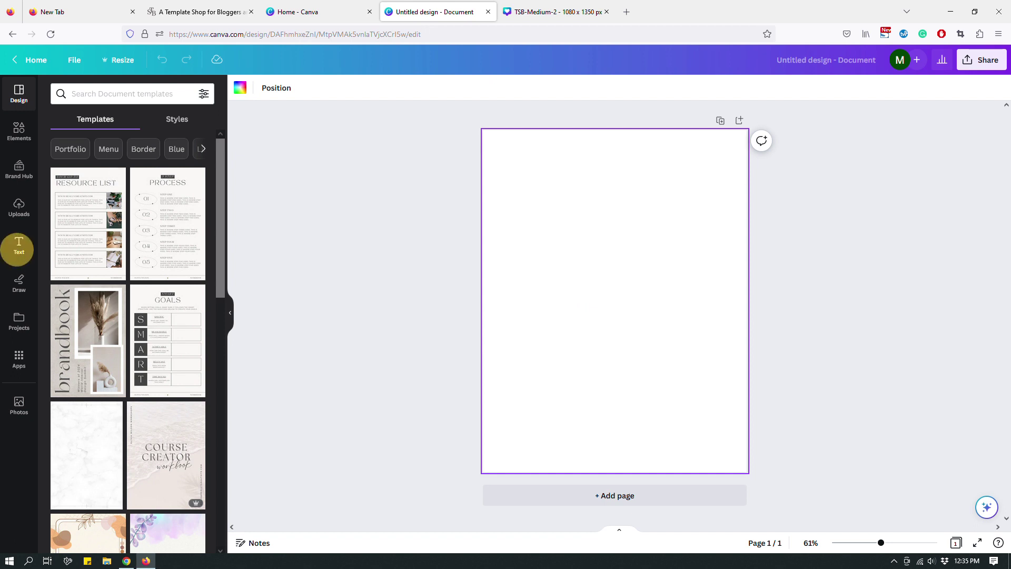
click(19, 246)
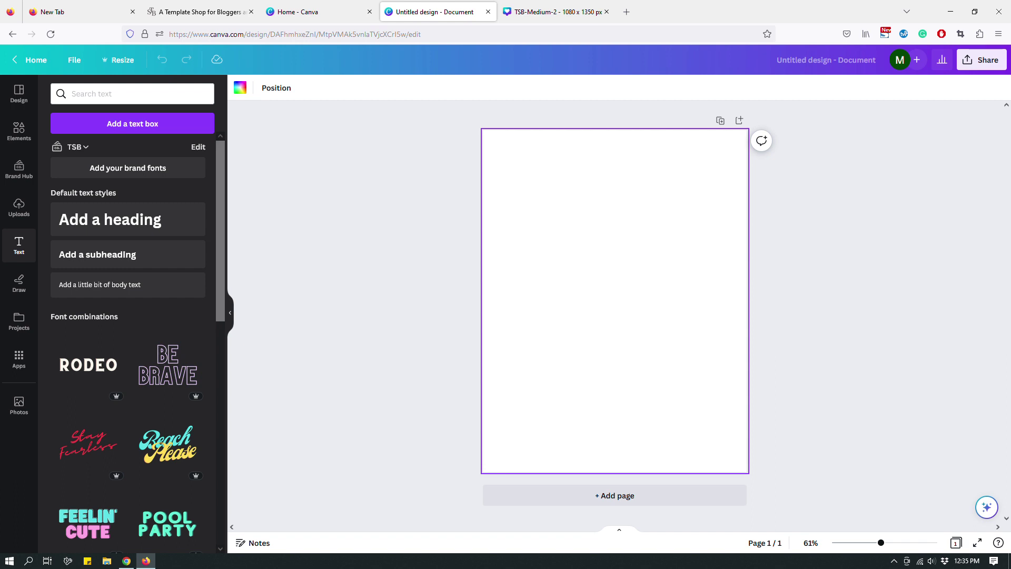
key(t)
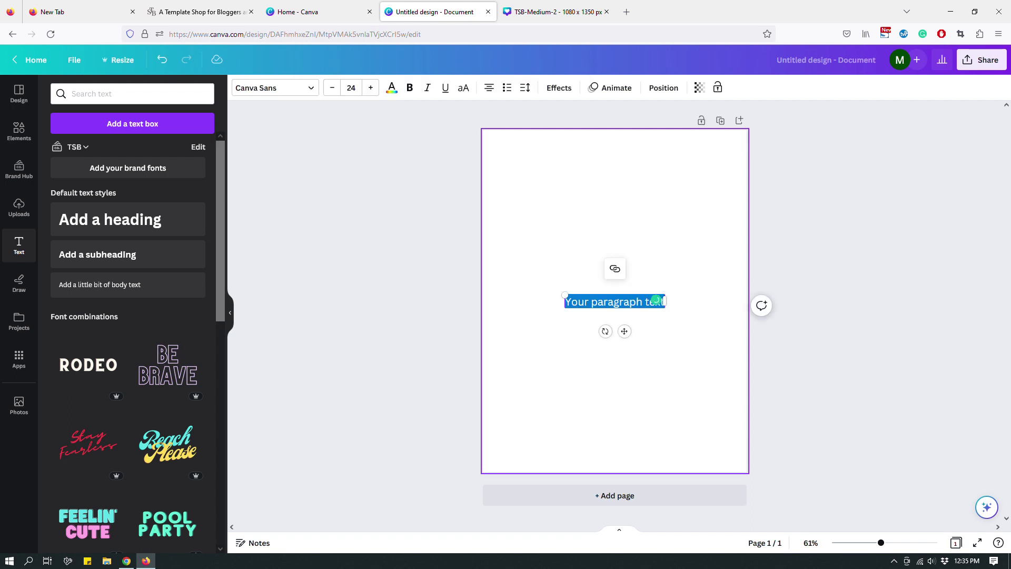
drag(665, 300, 724, 313)
drag(562, 300, 505, 300)
drag(653, 303, 650, 198)
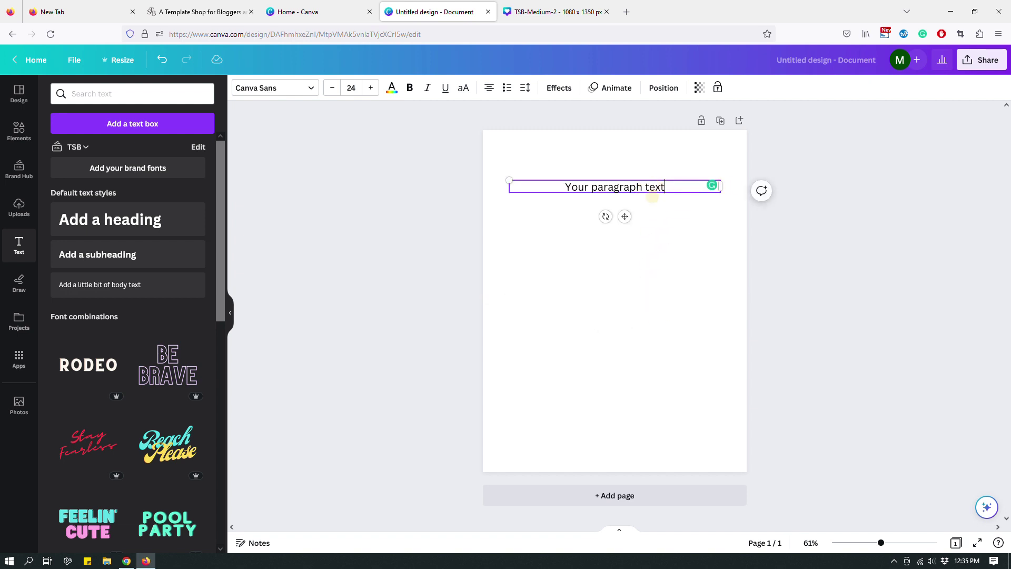
click(488, 88)
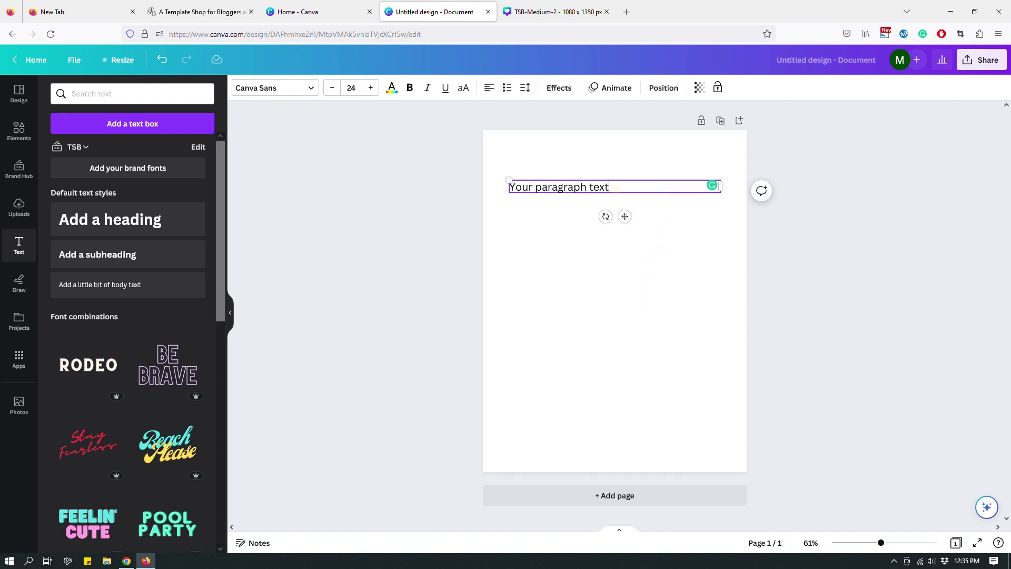
Replace the placeholder text with "Hello dear buyer," and a separate paragraph "Thank you so much for purchasing a Canva template from me.".
triple_click(615, 189)
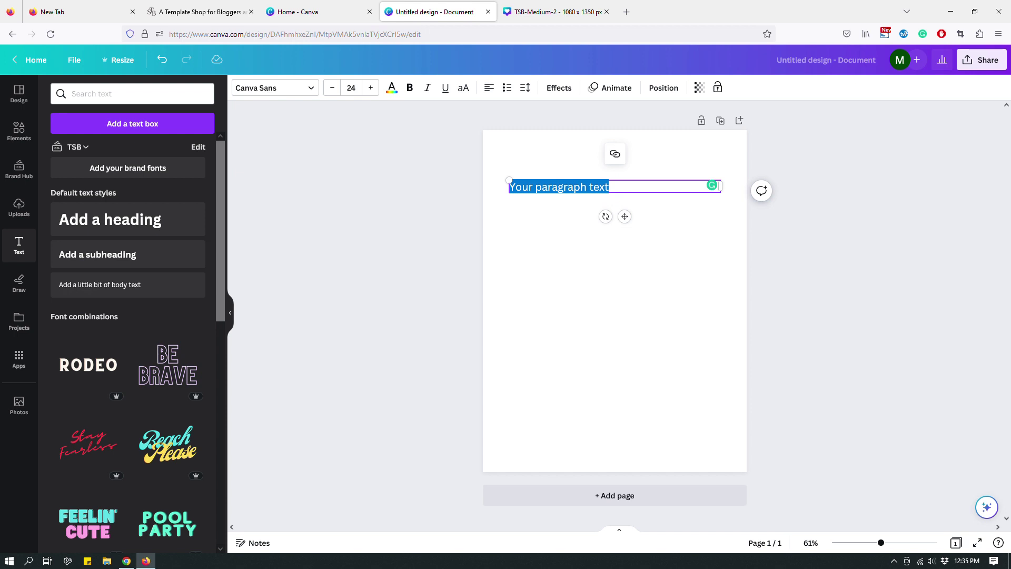
text(Hello)
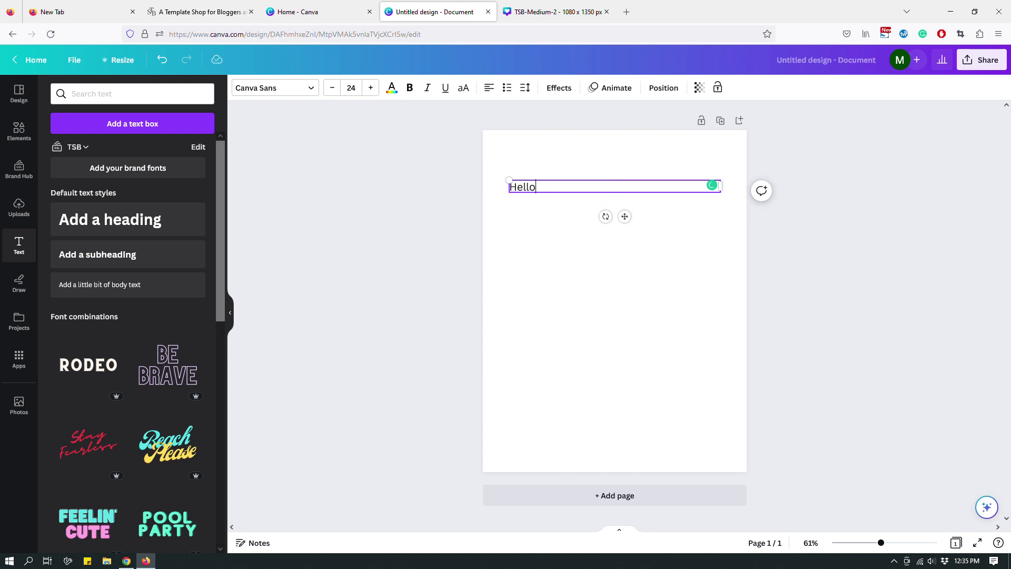
text( dear buyer,)
key(Return)
key(Return)
text(Thank)
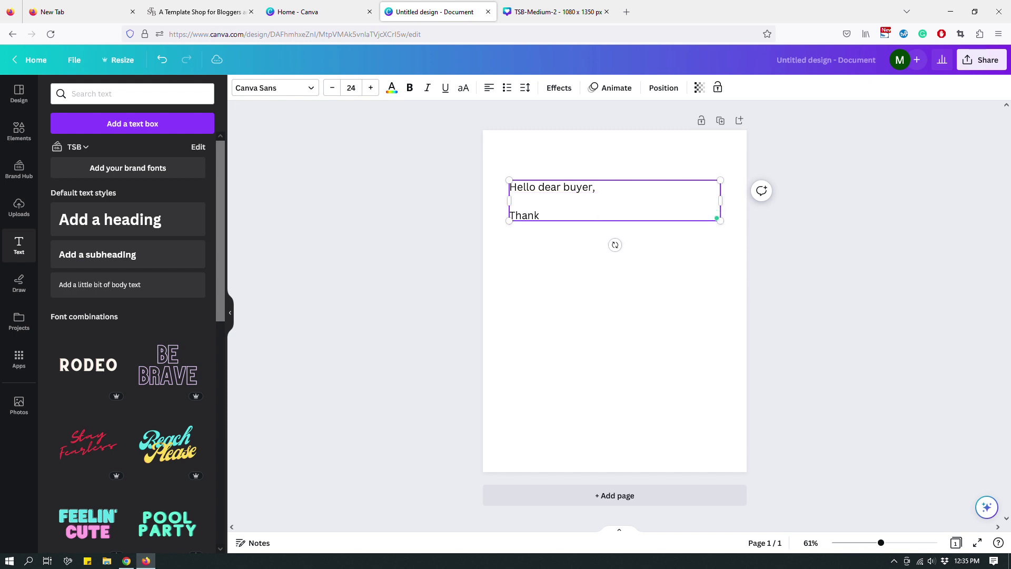
text( you so much for purchasing a Canva template from me)
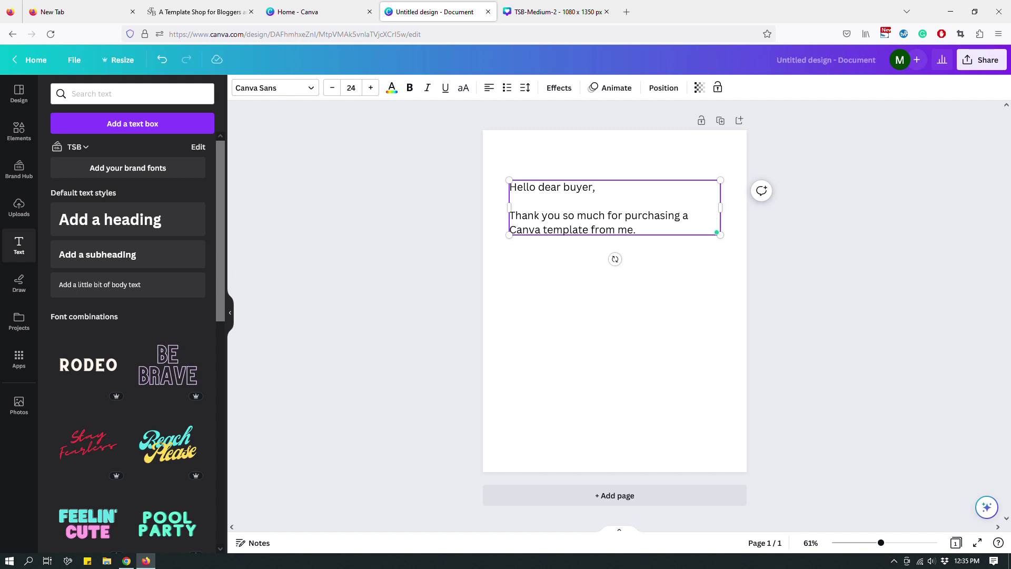
text(.)
Add the paragraph "To access the template, please click the link below. Make sure that you're already signed into your Canva account.".
key(Return)
key(Return)
text(To access the t)
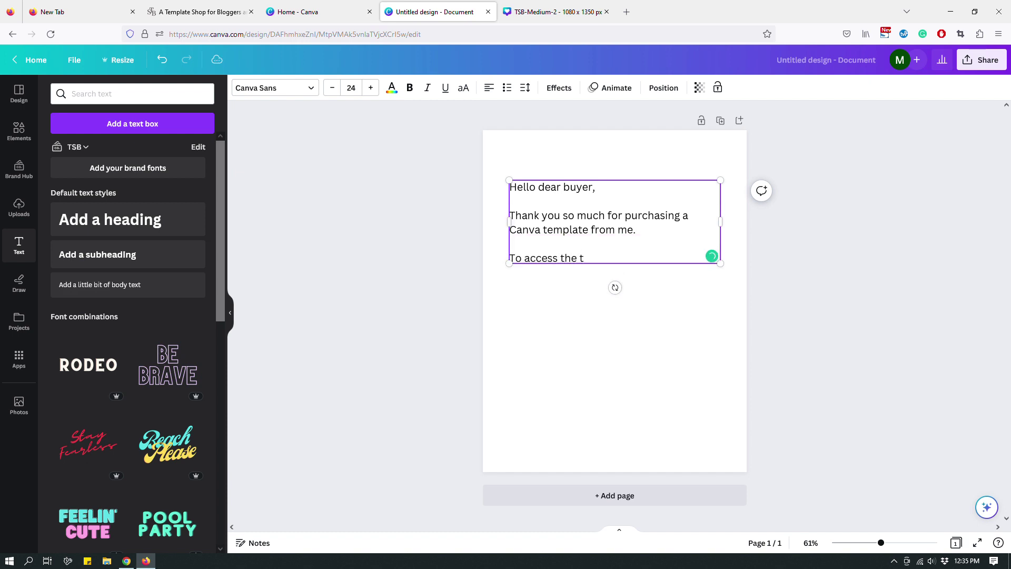
text(emplate, please click the l)
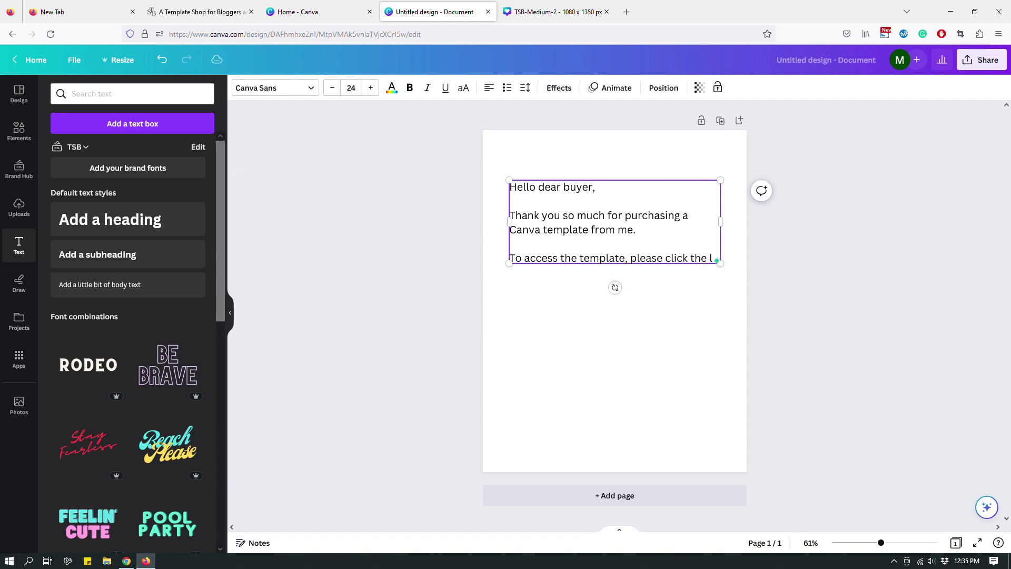
text(ink below)
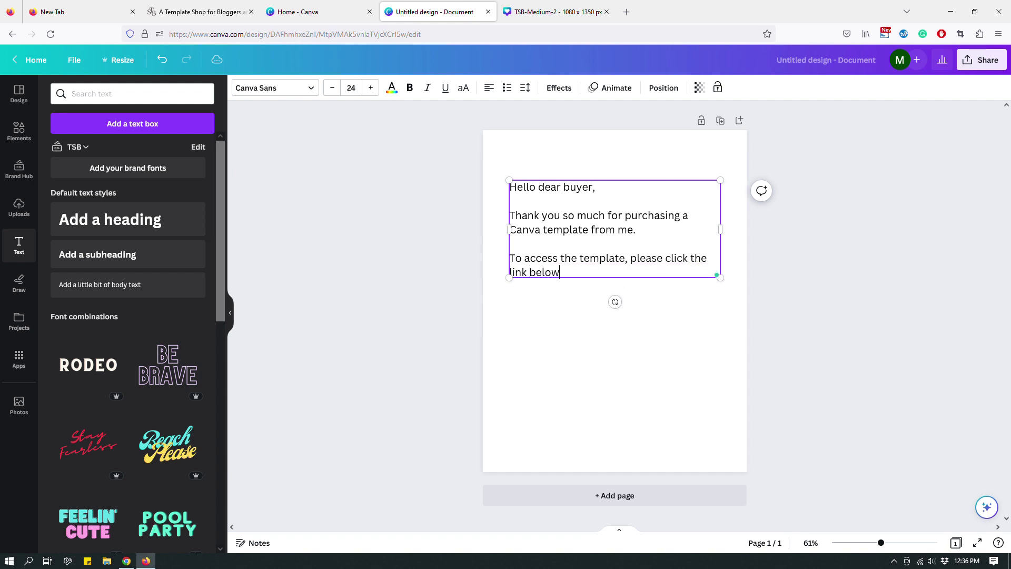
text(. Make sure)
key(BackSpace)
text(e that you're alre)
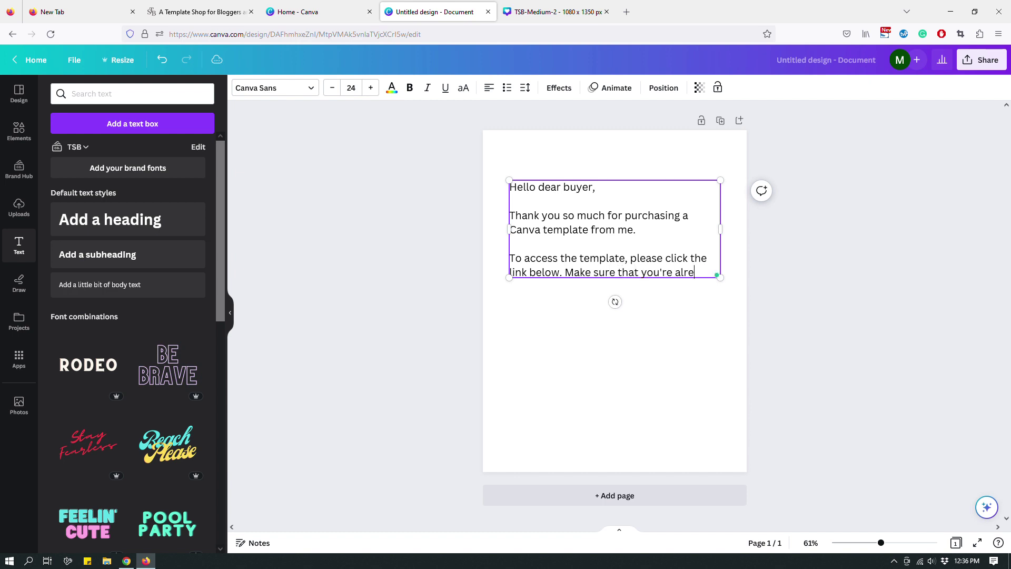
text(ady signed into your Canva account.)
Add two separate paragraphs: "Click here to access your Camva template." and "Thank you again.".
key(Return)
key(Return)
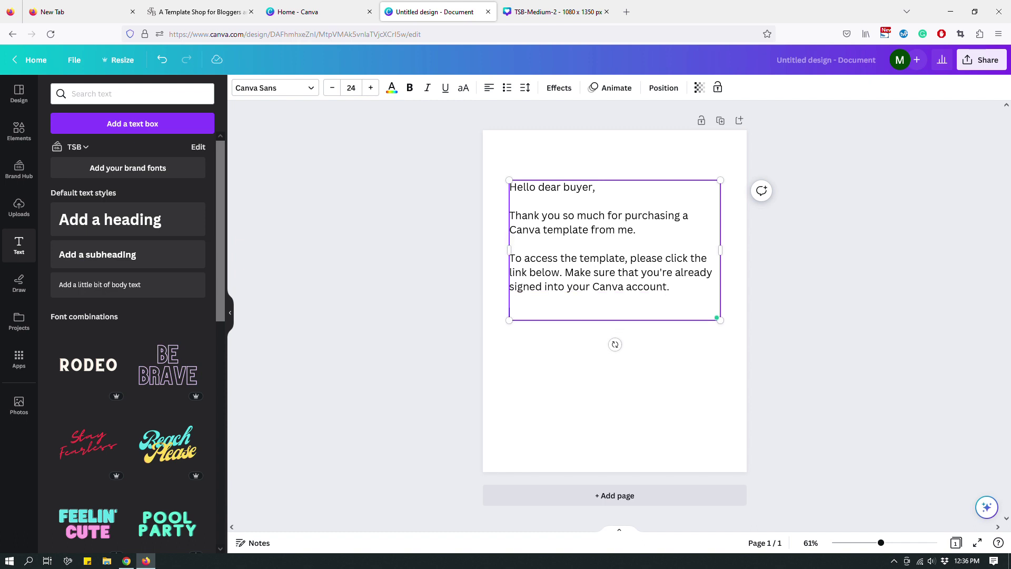
text(Click here to access your Camva template.)
key(Return)
key(Return)
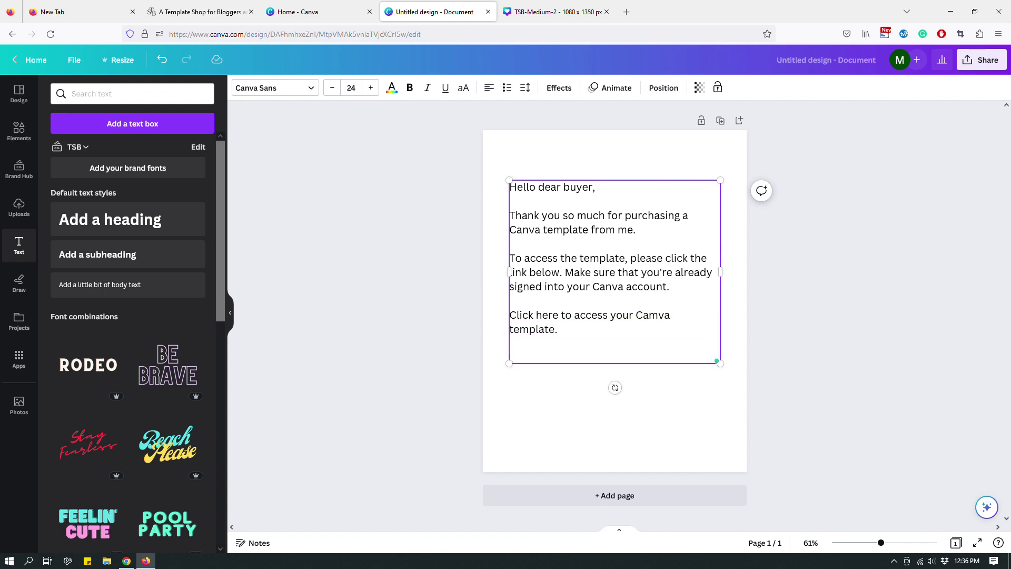
text(Thank you again.)
Close the letter with "Sincerely," and, on the line below, the sender's first name followed by "@ The Side Blogger.".
key(Return)
key(Return)
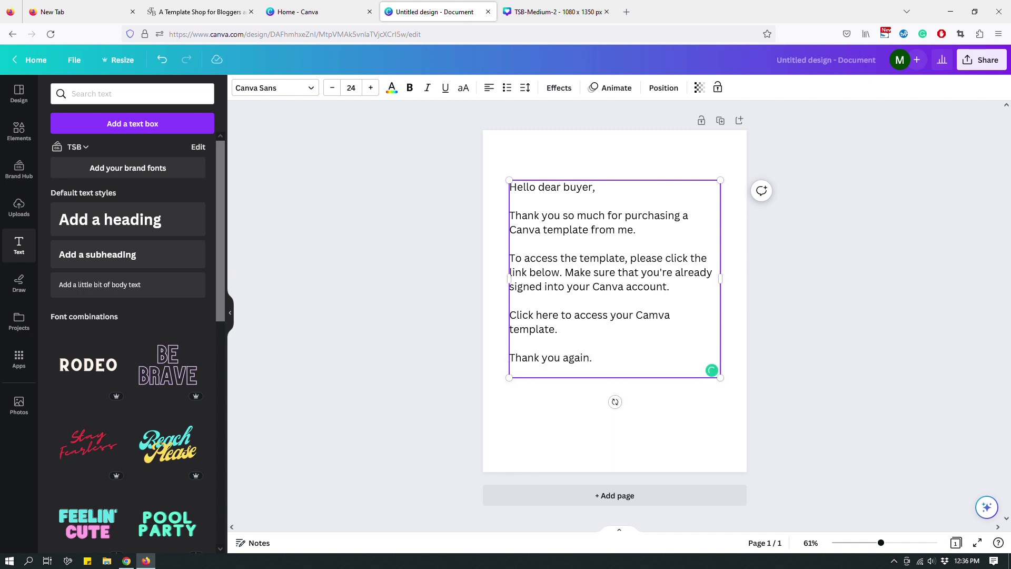
text(Sincerely,)
key(Return)
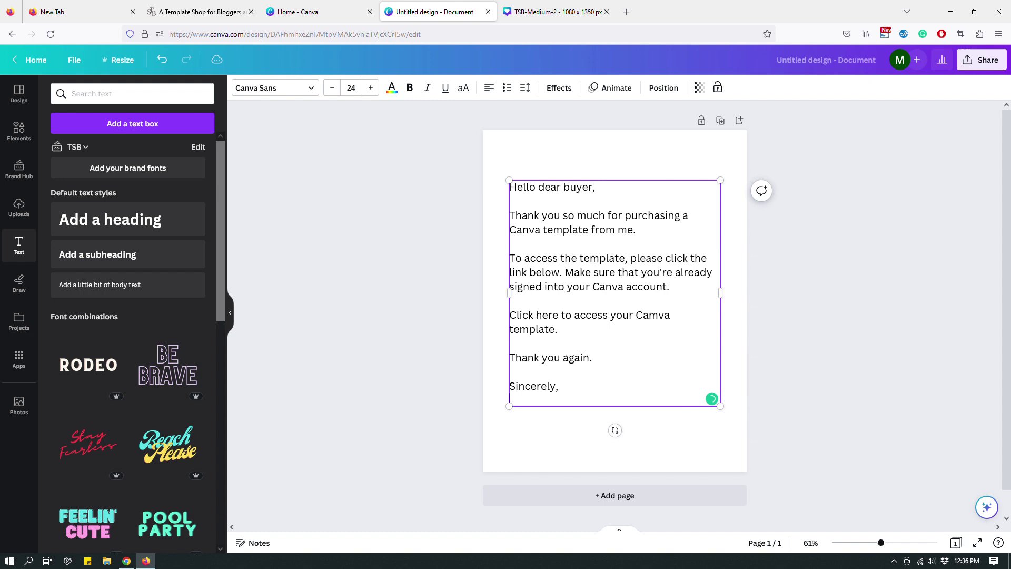
text(Maliha @ The Side Bl)
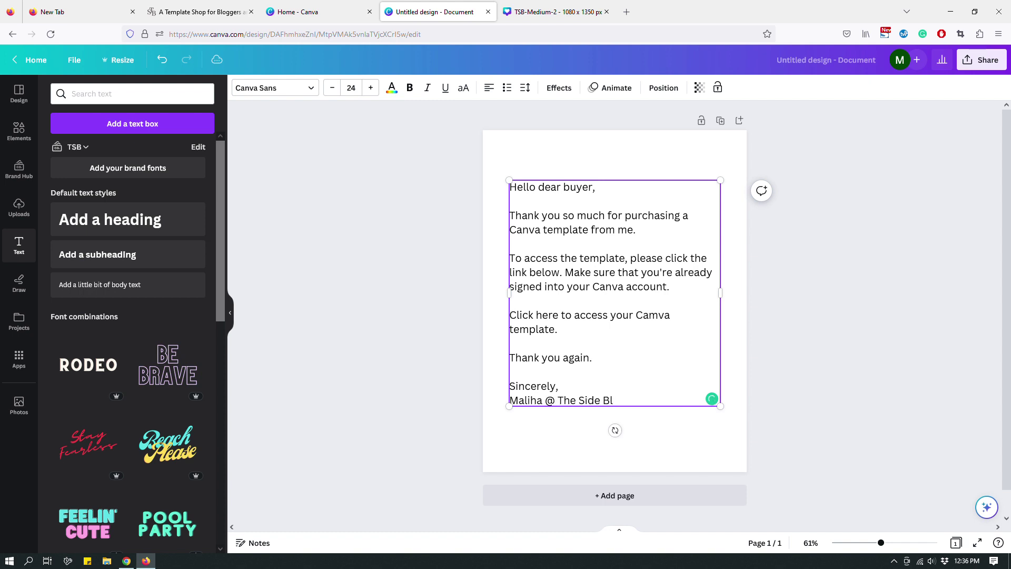
text(ogger.)
key(Escape)
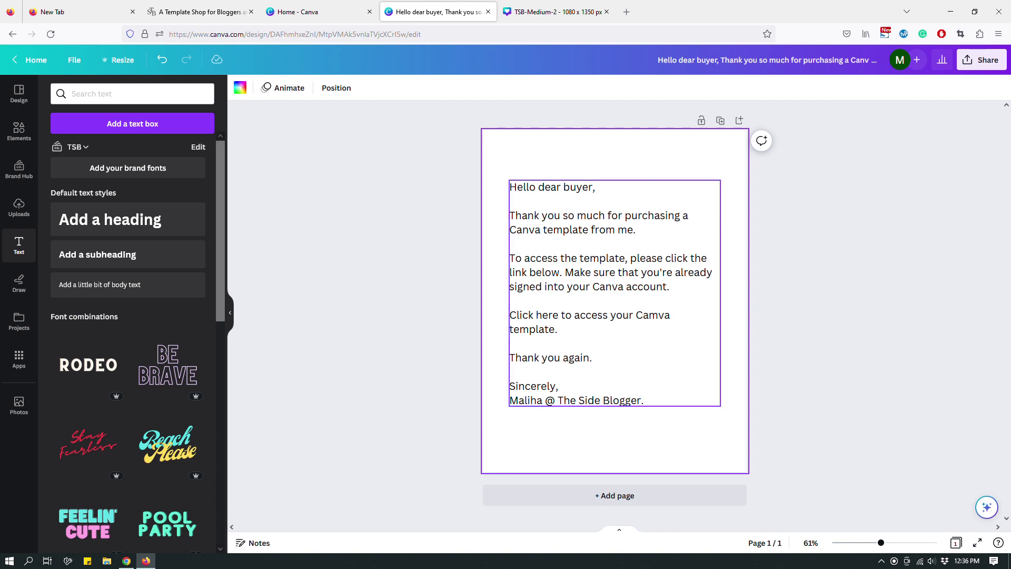
Correct "Camva" to "Canva" in the "Click here" line and deselect the text box.
click(658, 315)
click(658, 315)
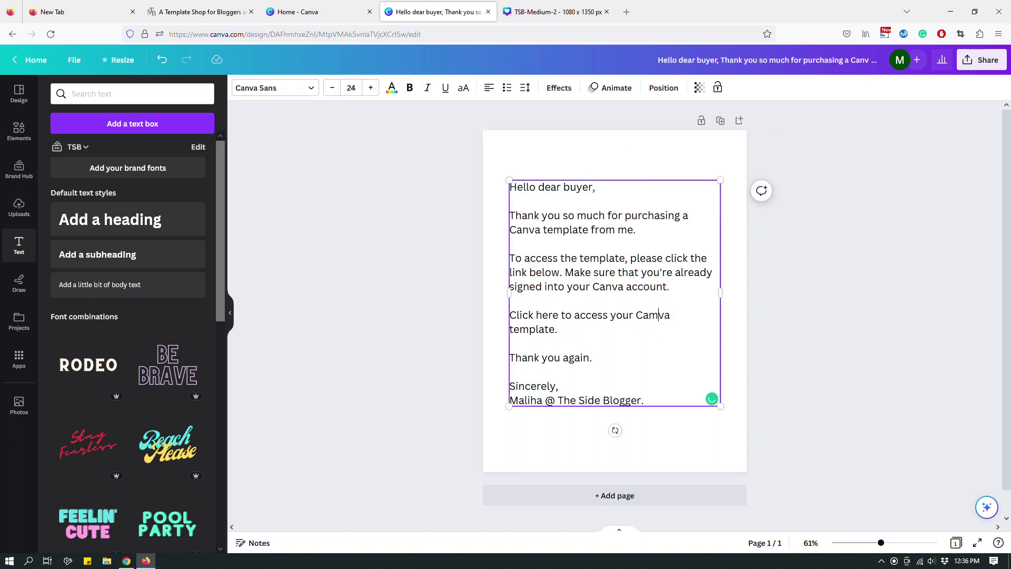
key(BackSpace)
text(n)
click(648, 440)
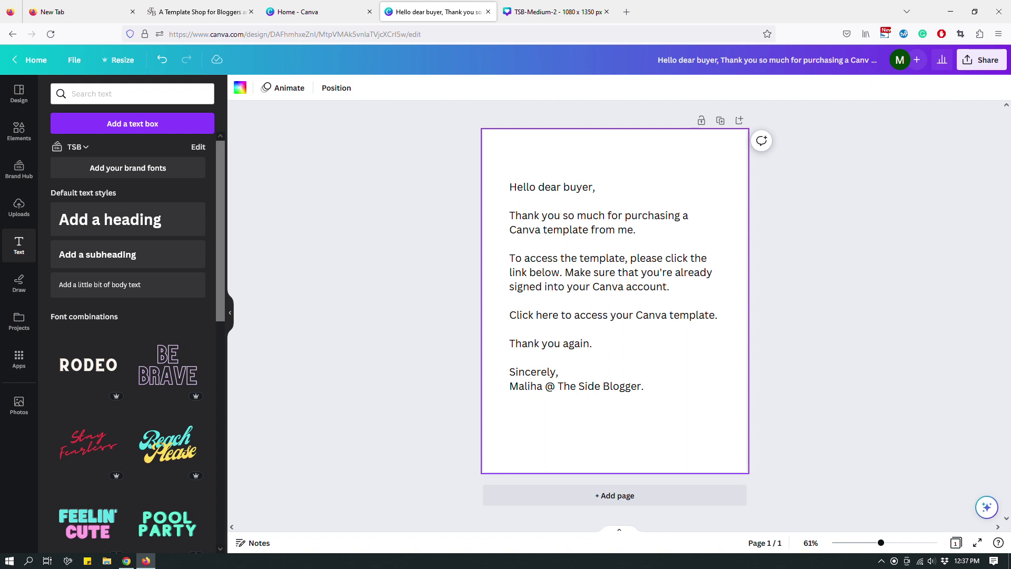
In the TSB-Medium-2 design, copy the collaboration link and set access for anyone with the link to "Can view".
triple_click(634, 316)
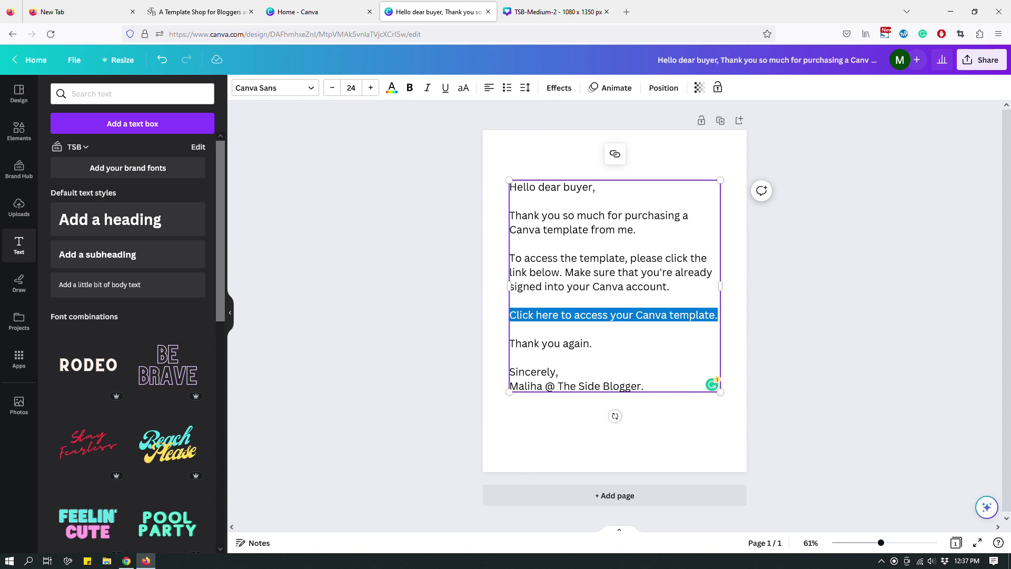
click(552, 12)
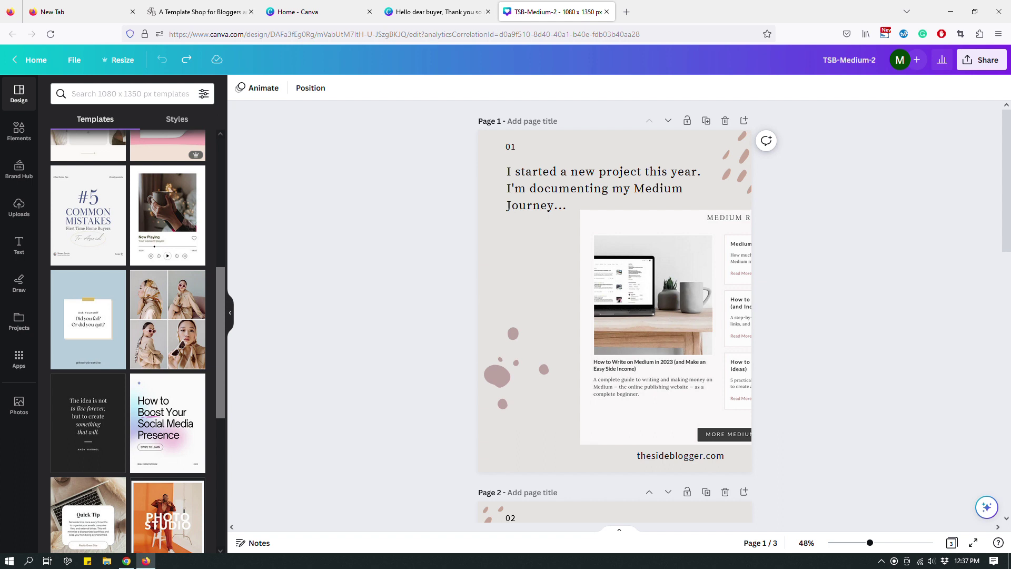
click(981, 60)
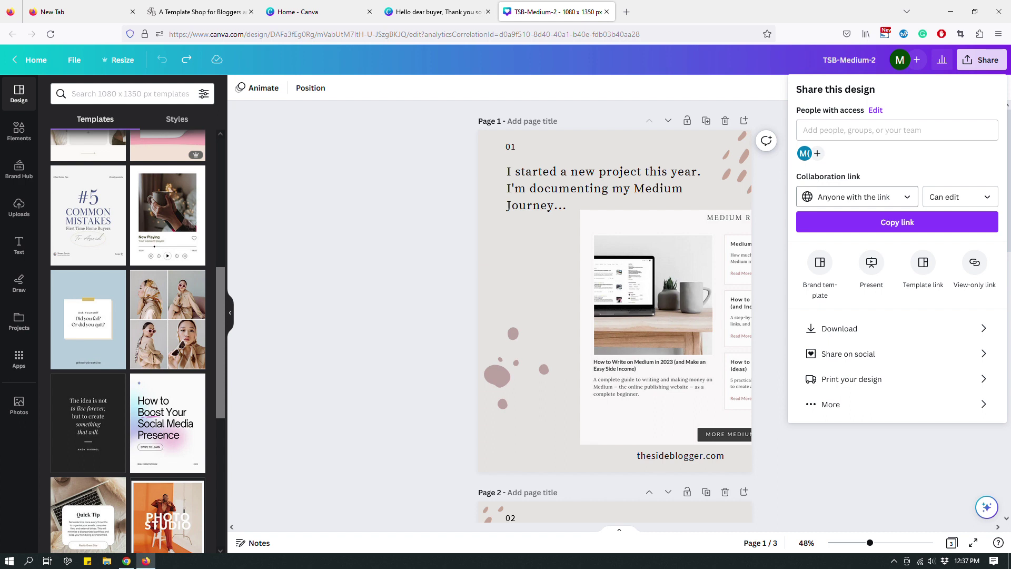
click(900, 222)
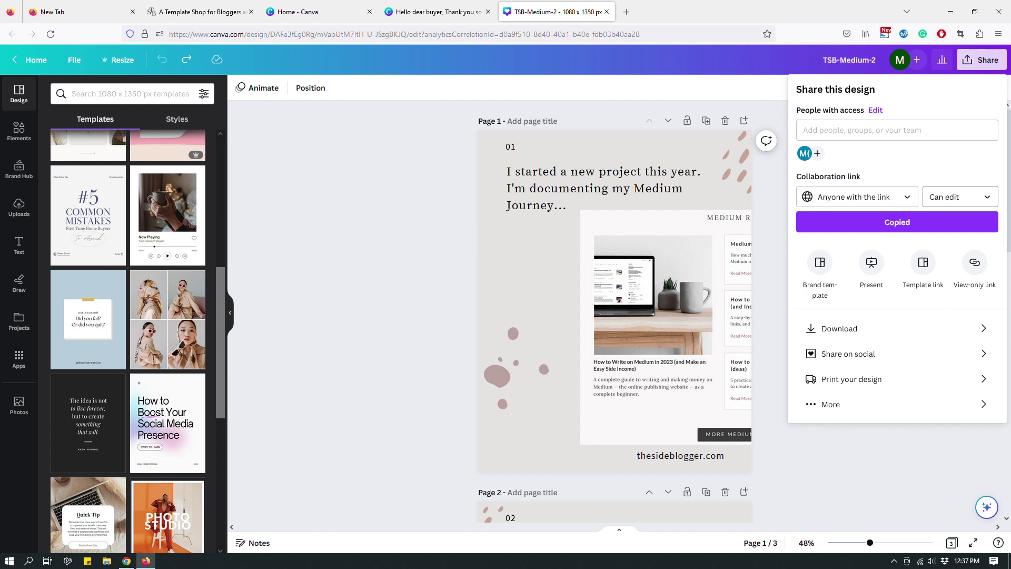
click(954, 197)
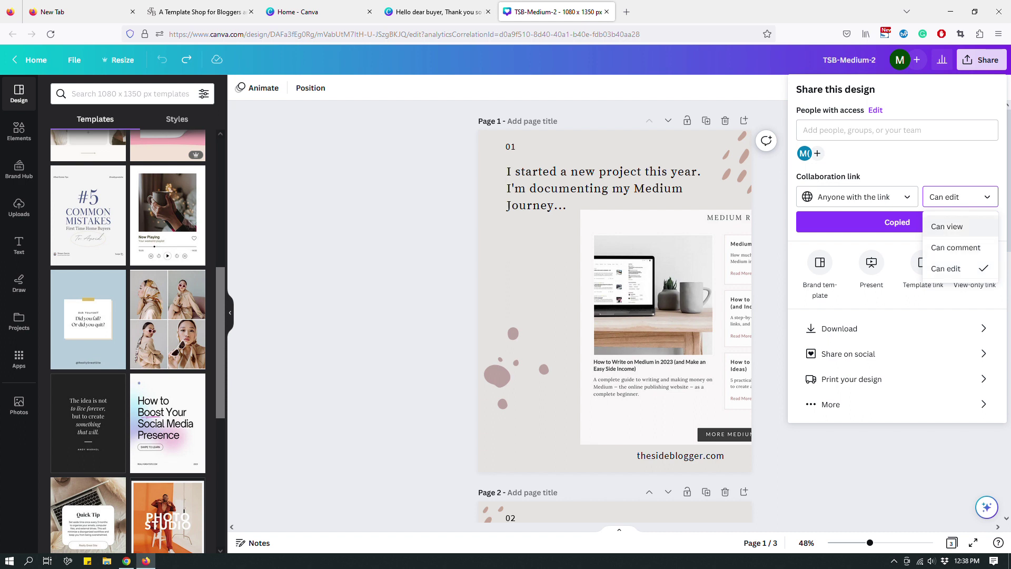
click(947, 226)
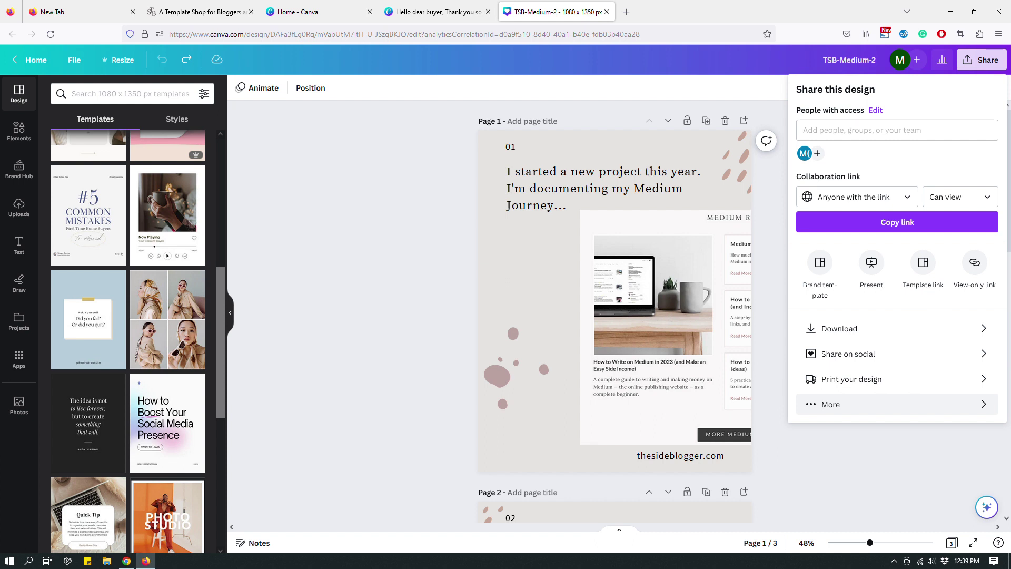
Generate the Template link for the TSB-Medium-2 design and copy its URL.
click(831, 404)
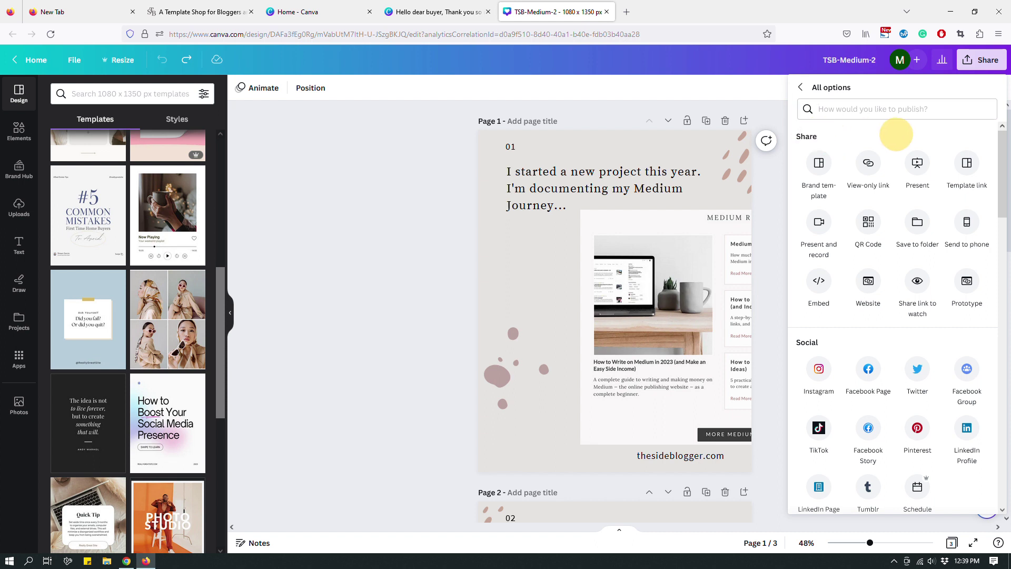
click(966, 165)
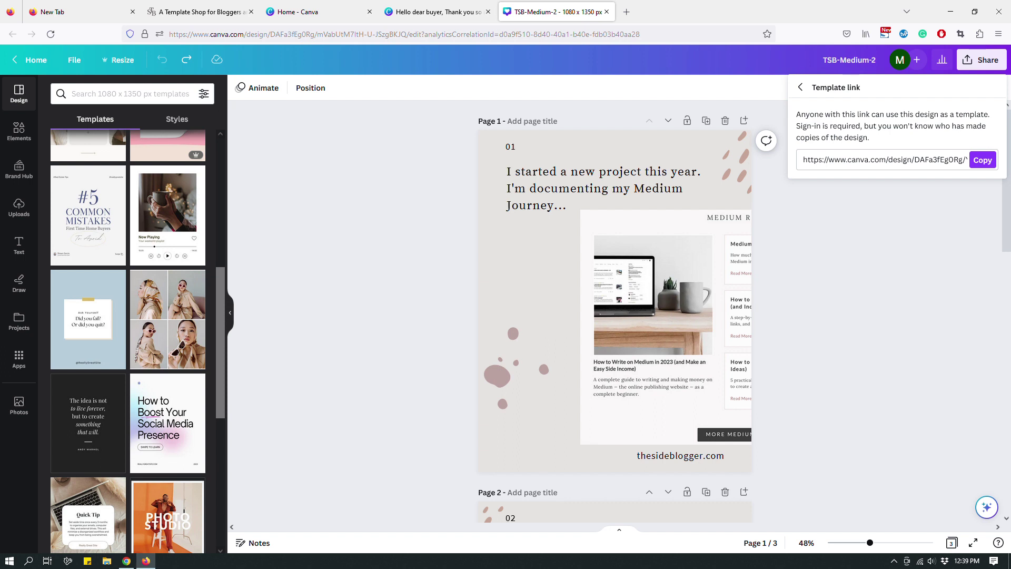
click(866, 160)
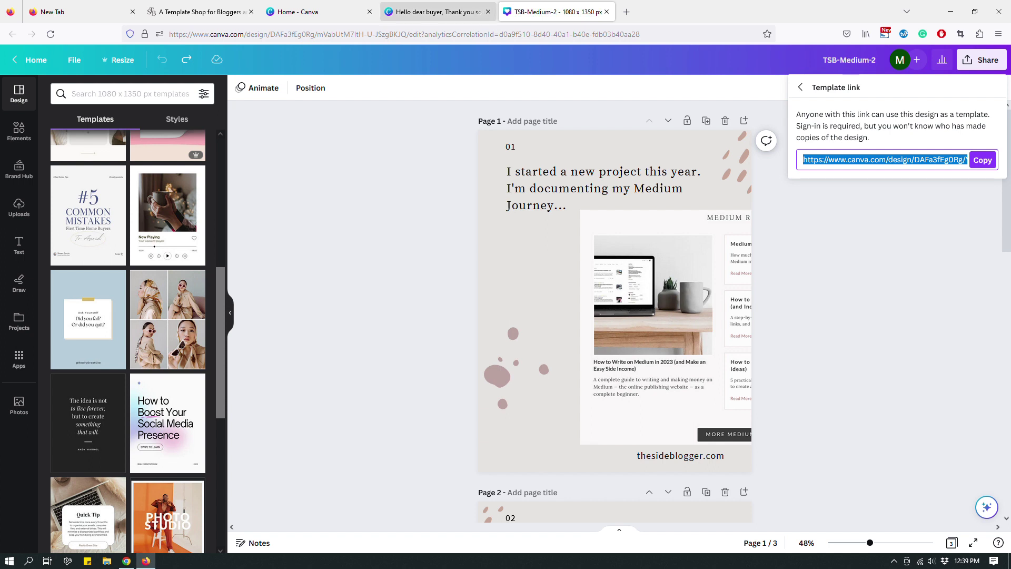
In the thank-you document, hyperlink the line "Click here to access your Canva template." to the copied template link.
click(437, 11)
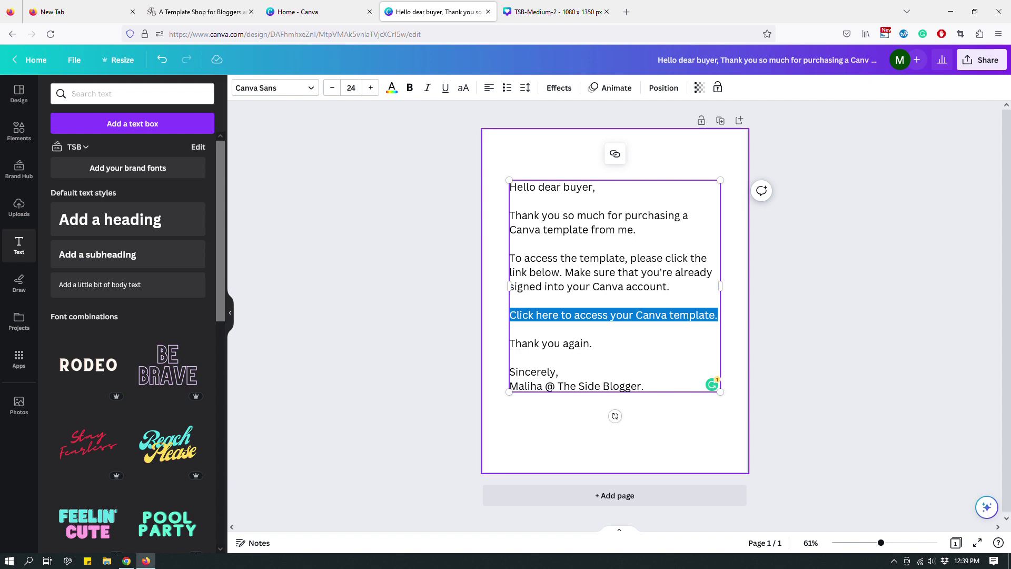
click(678, 423)
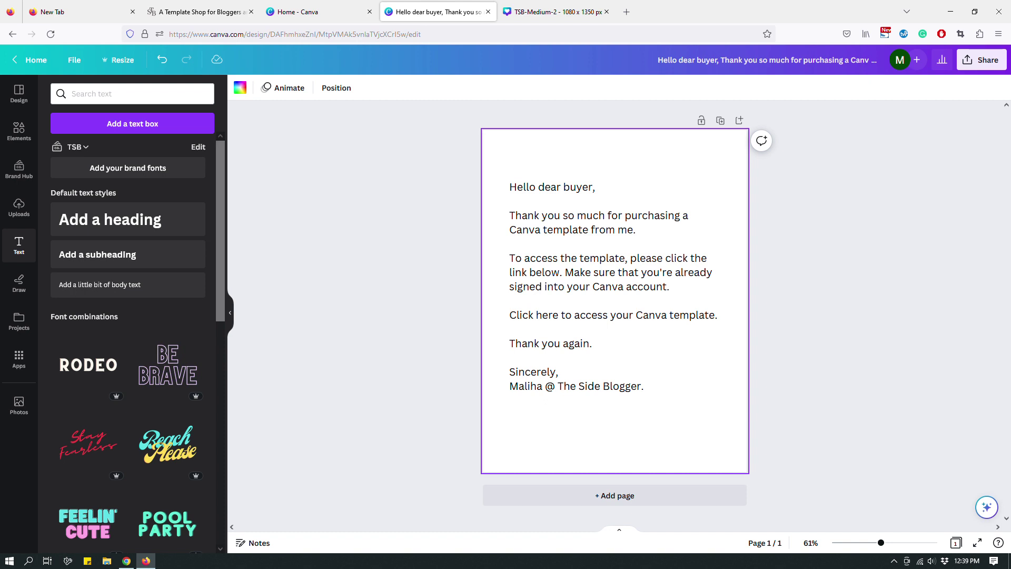
click(596, 316)
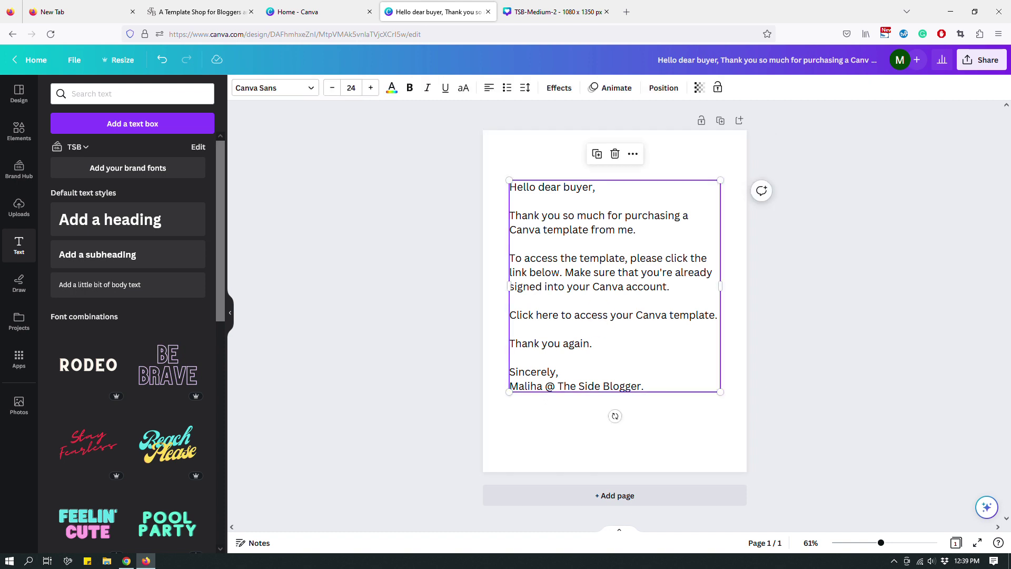
triple_click(588, 314)
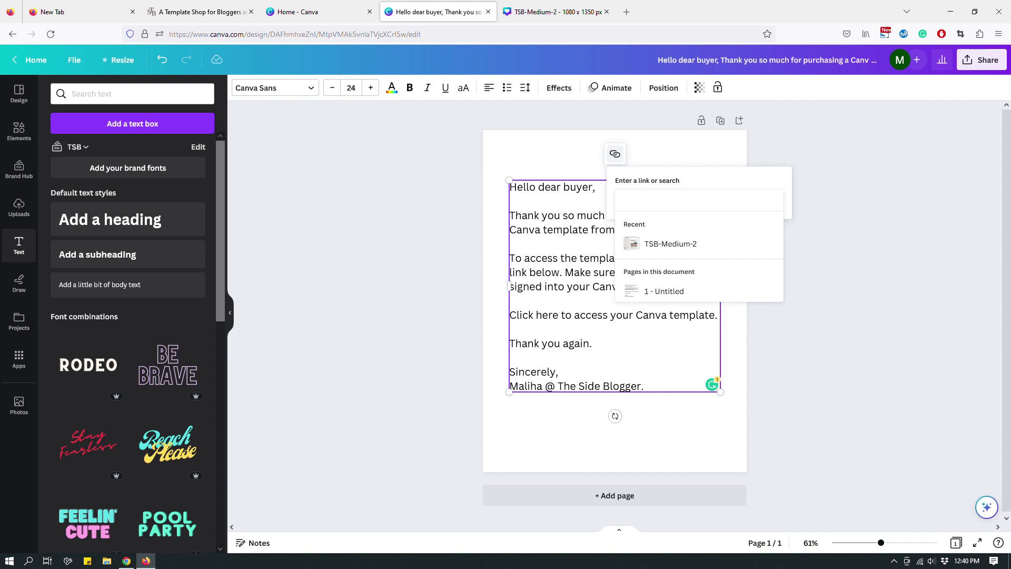
key(ctrl+v)
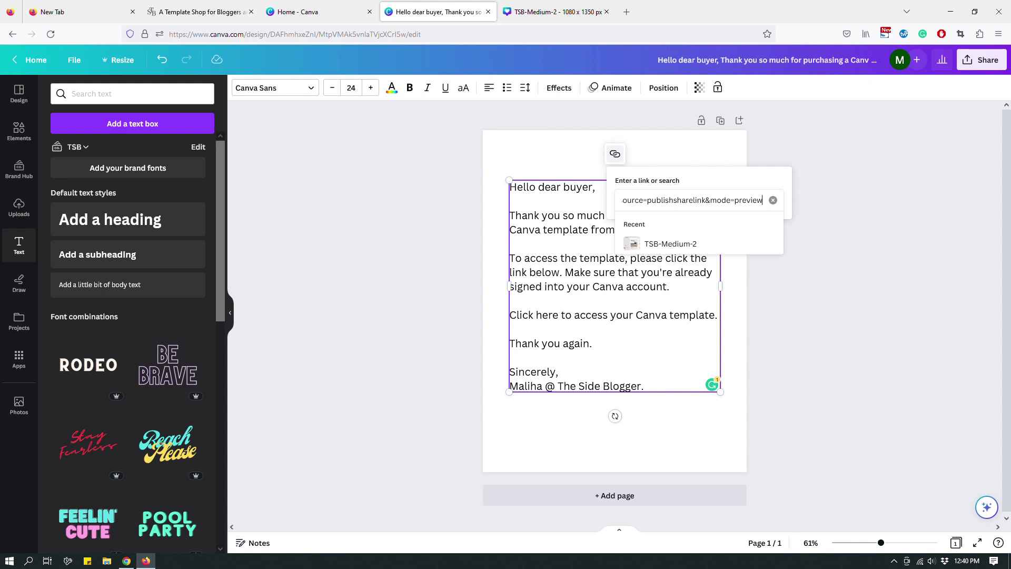
key(Return)
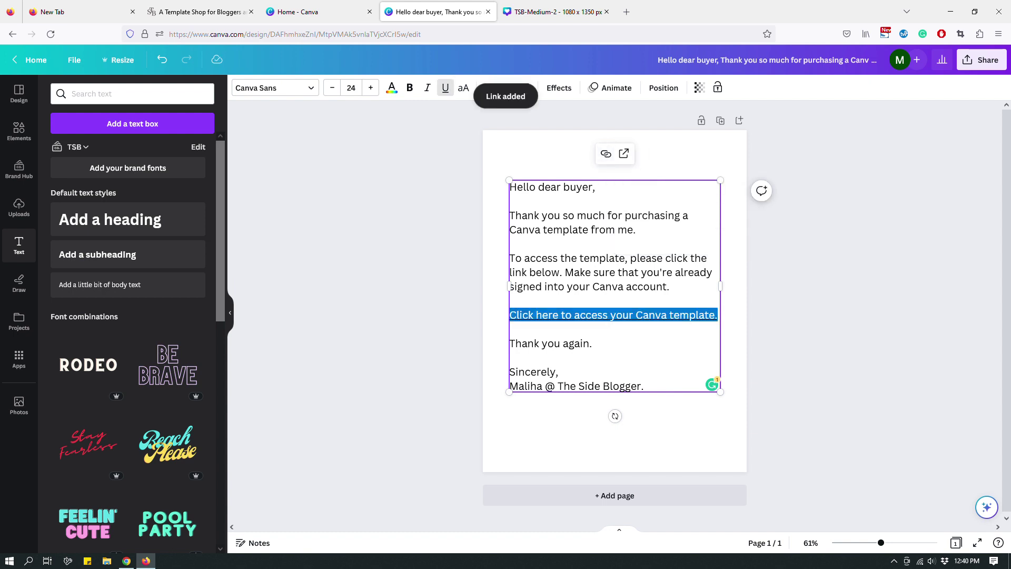
key(Escape)
key(Escape)
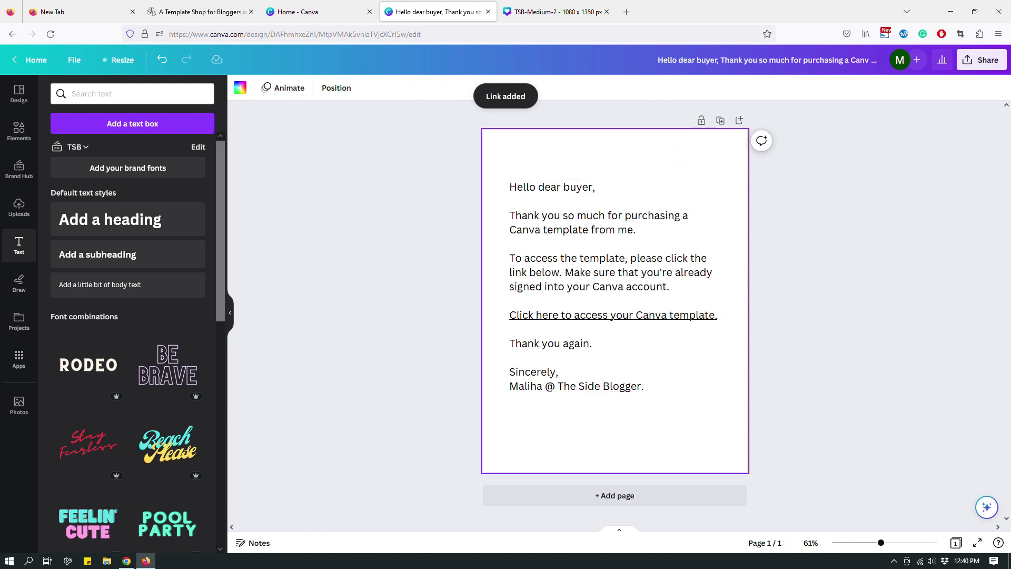
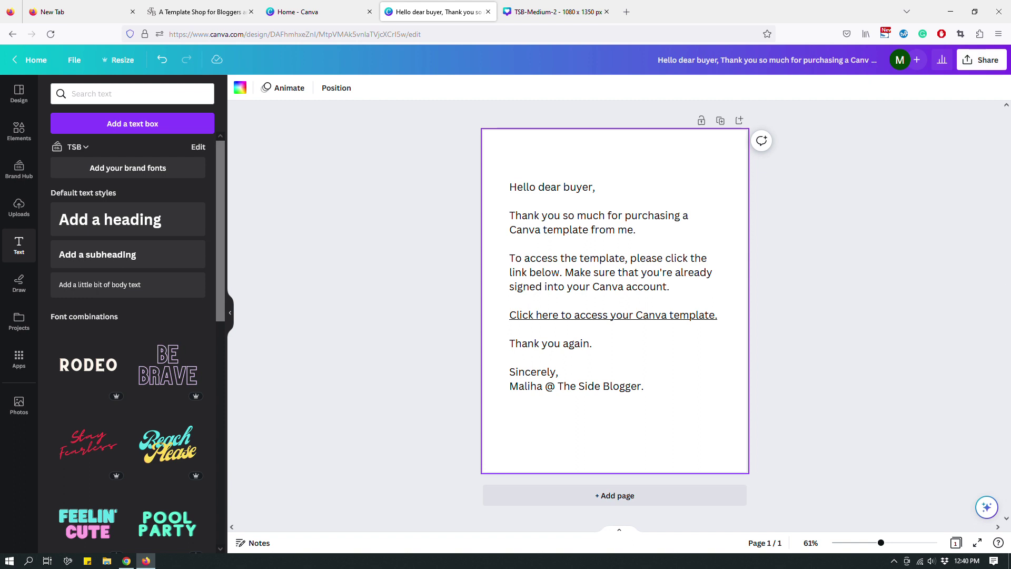
Rename the thank-you document "Canva Template Deliverable".
double_click(811, 61)
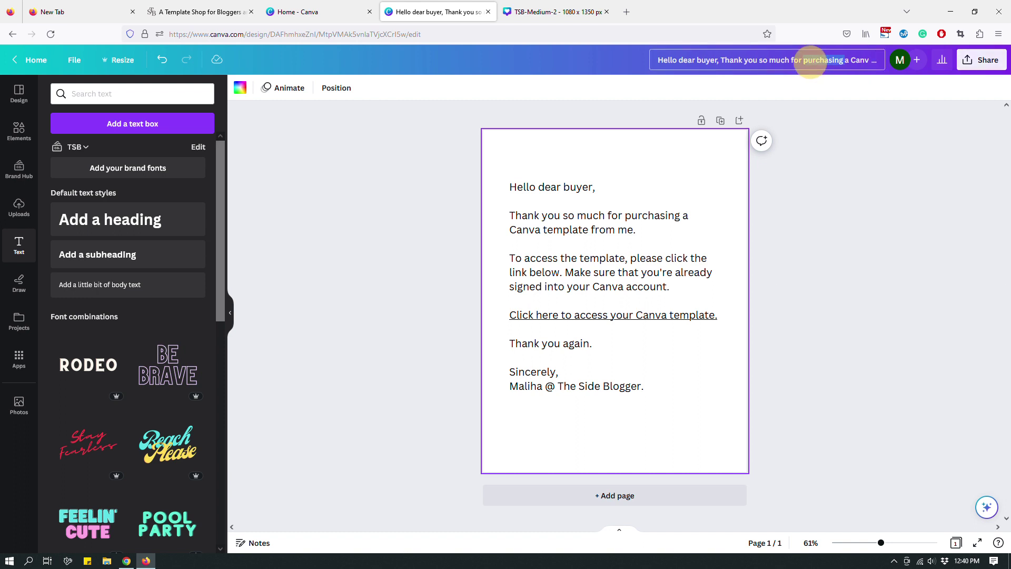
triple_click(811, 60)
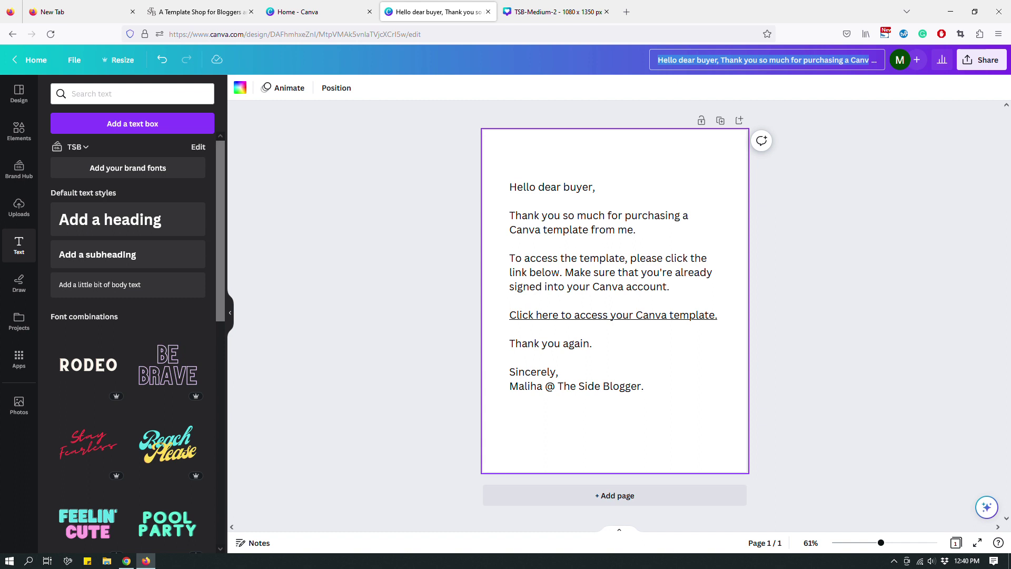
text(Canva Templa)
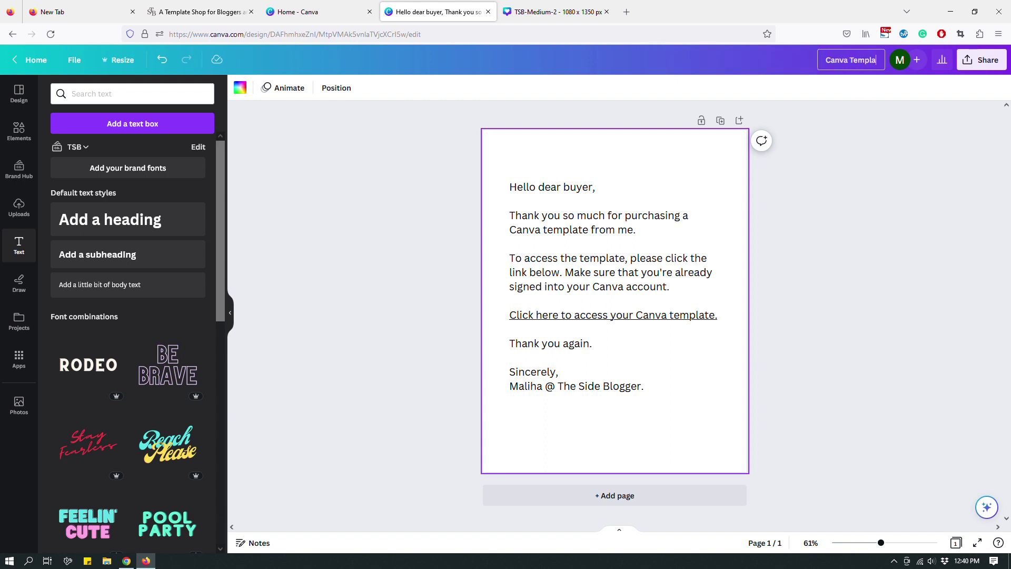
text(te Deliverable)
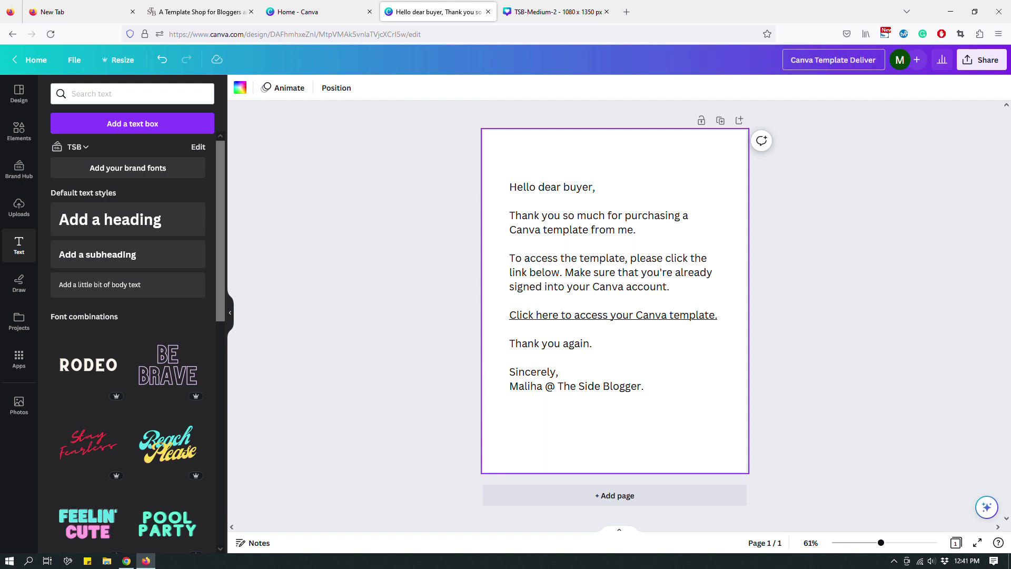
click(851, 180)
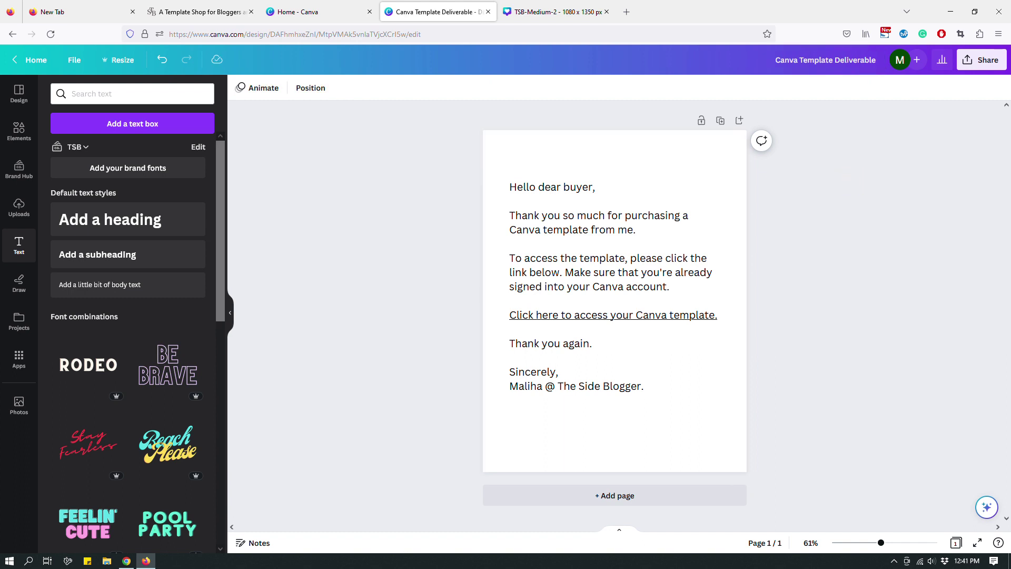
Download the document as a PDF Standard file.
click(982, 59)
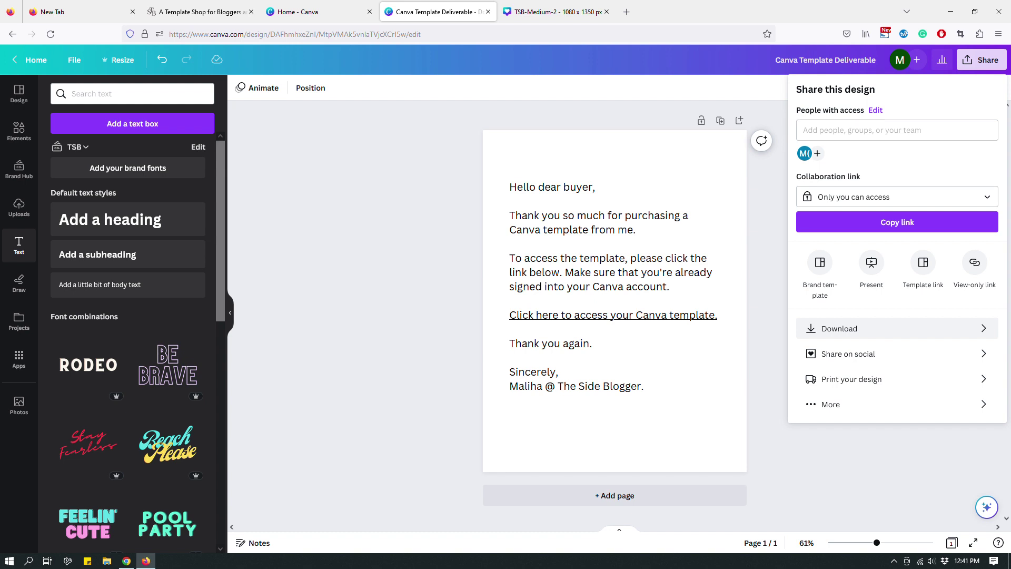
click(838, 329)
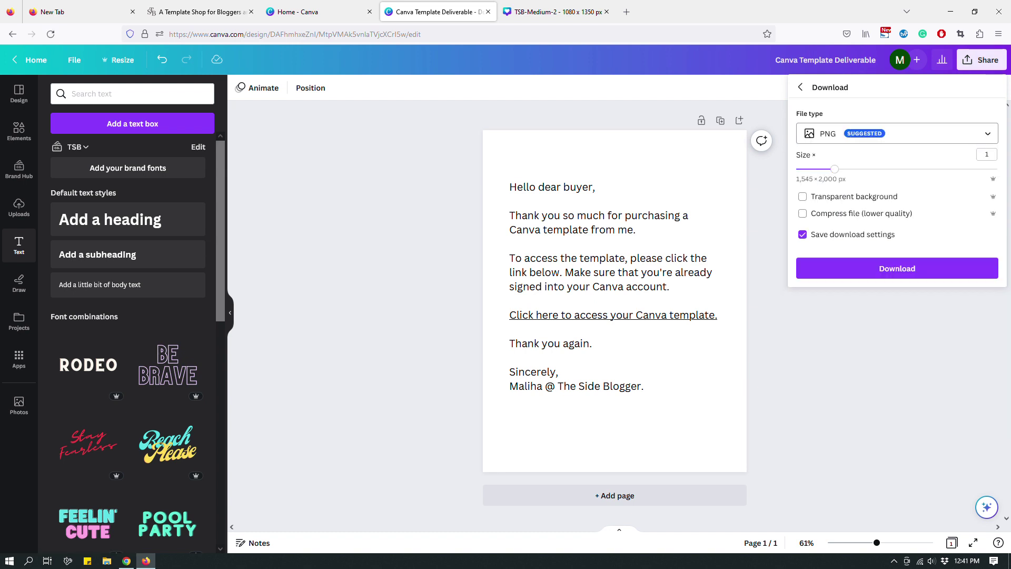
click(824, 133)
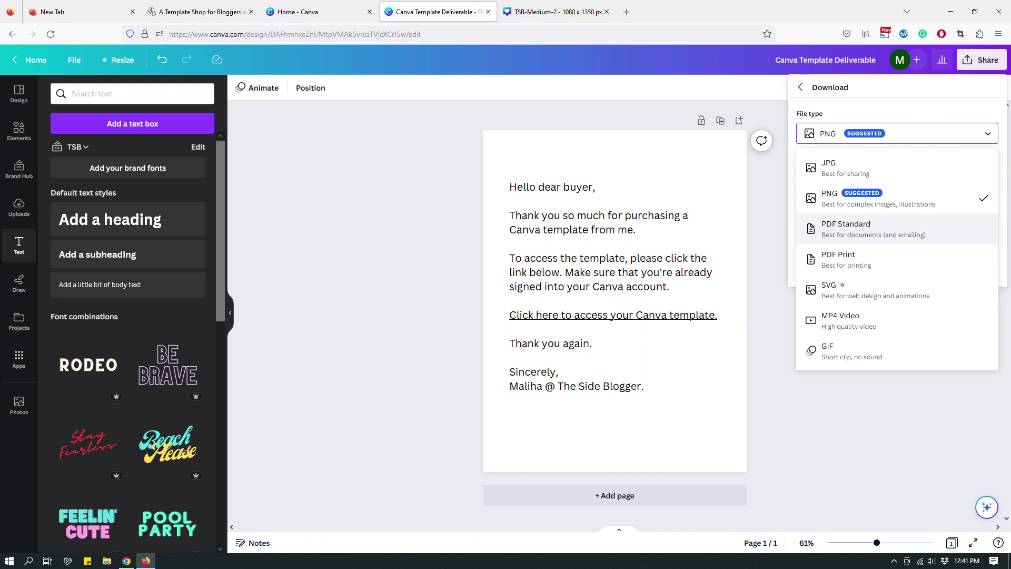
click(864, 228)
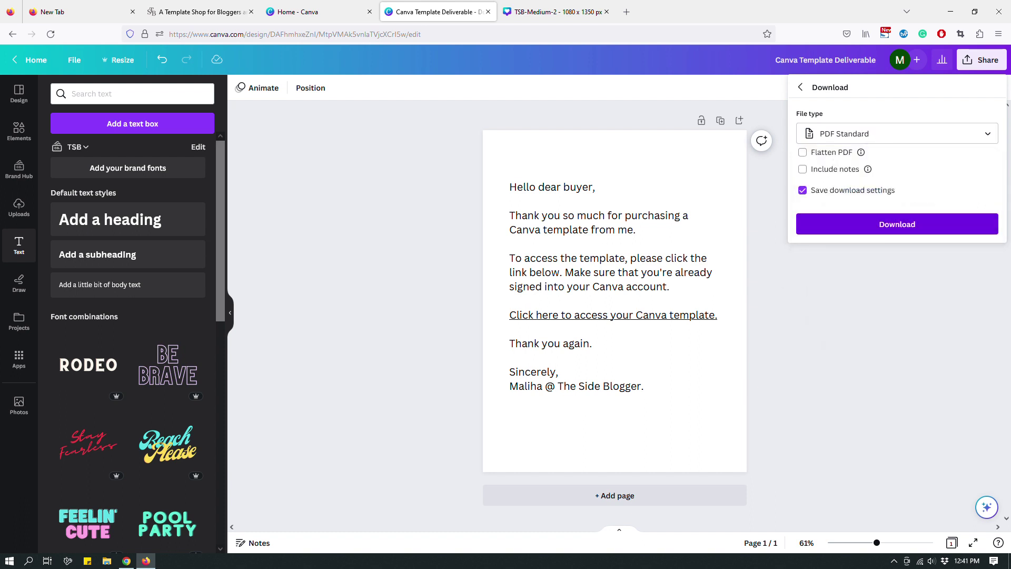
click(891, 224)
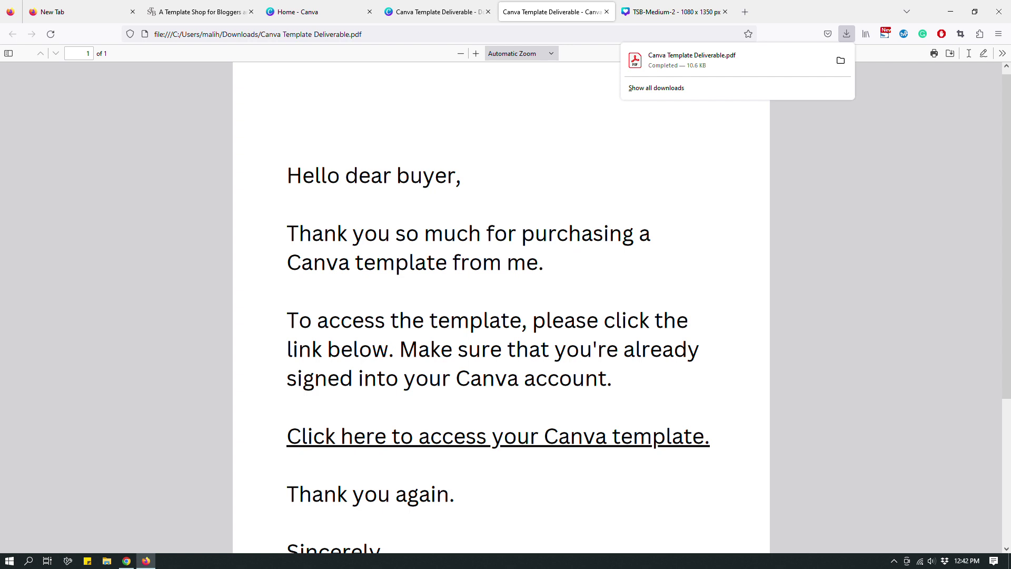
Review the downloaded Canva Template Deliverable.pdf and test its "Click here to access your Canva template." link.
click(848, 196)
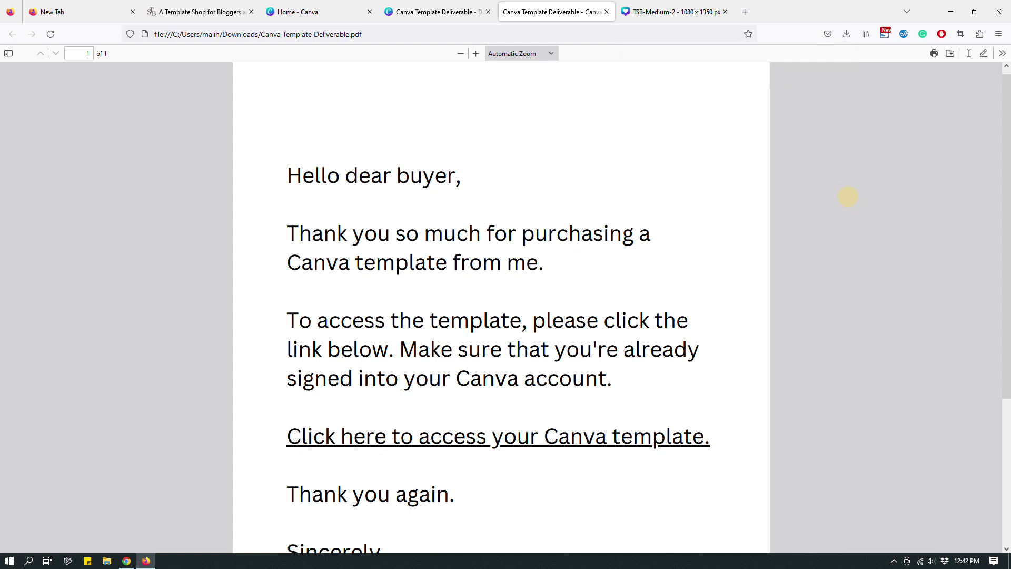
scroll(502, 307, down, 3)
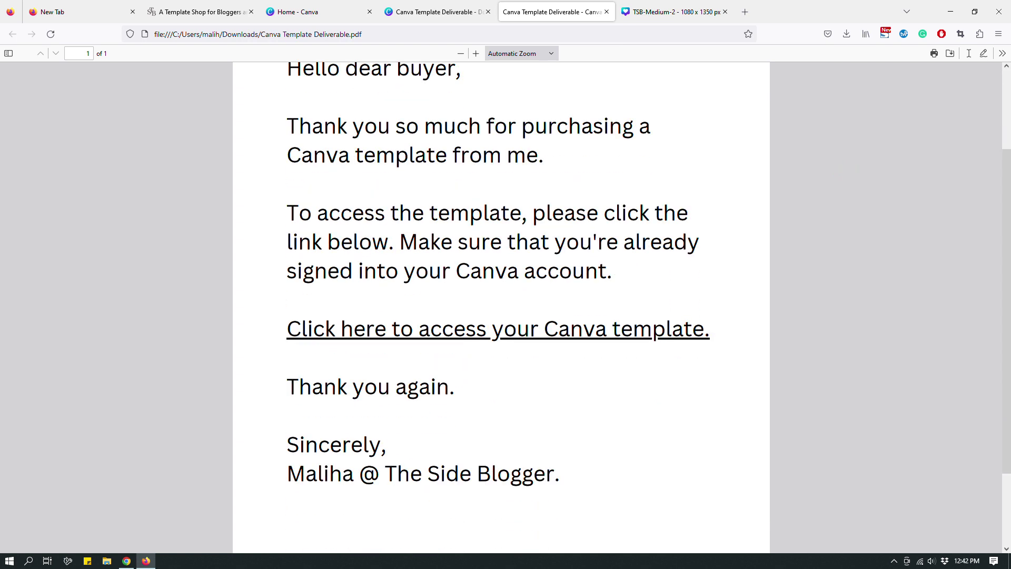
scroll(501, 308, up, 3)
scroll(501, 308, down, 3)
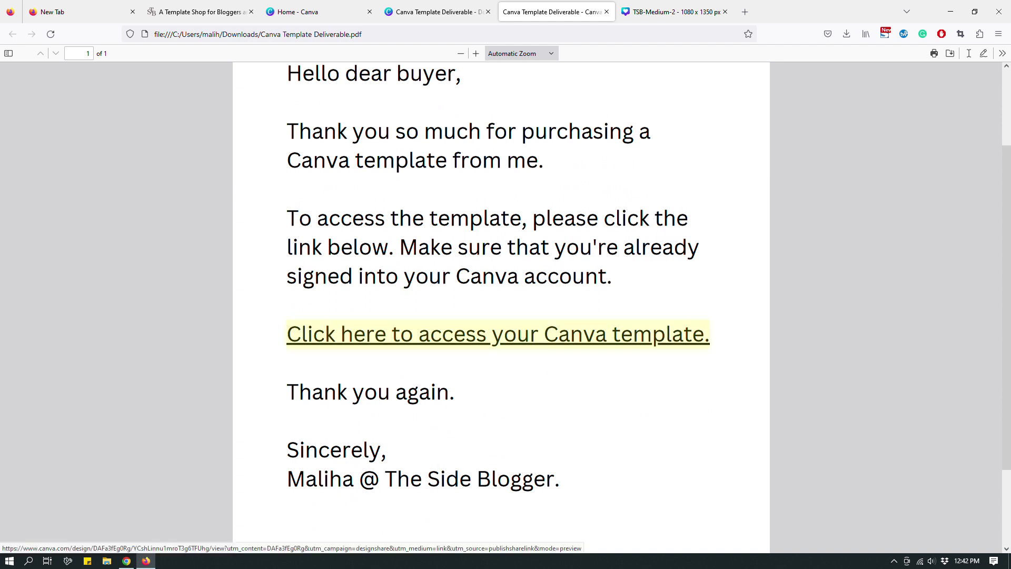
click(474, 337)
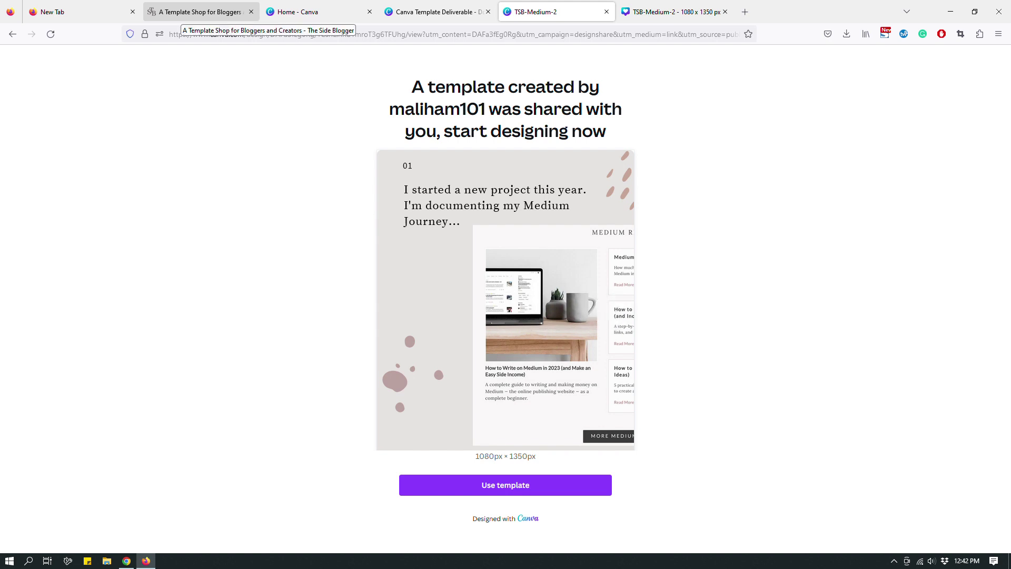
From The Side Blogger's template shop site, open the "side income with Canva templates" course page and look over its introduction.
click(190, 12)
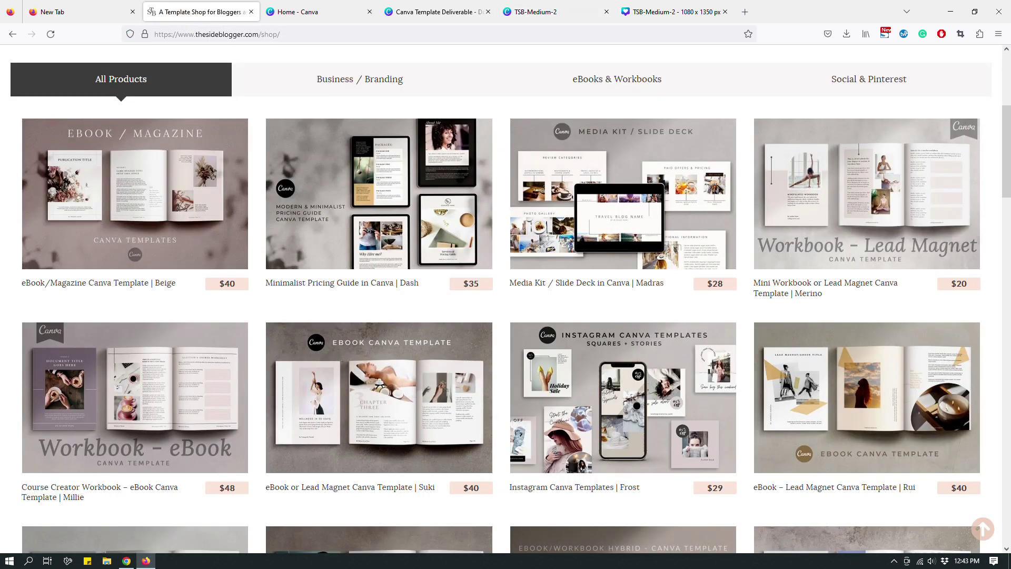
scroll(505, 315, up, 5)
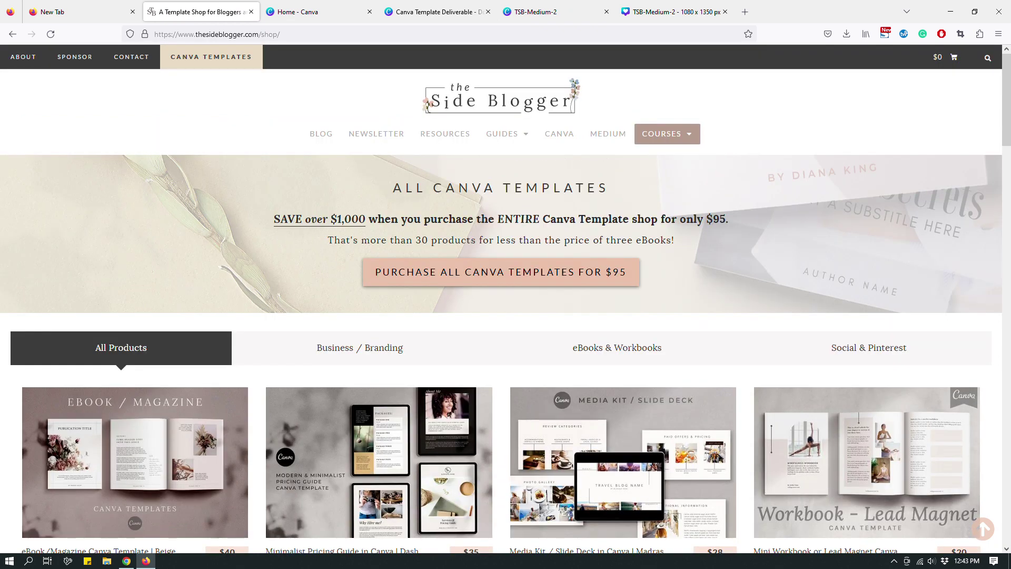
click(661, 133)
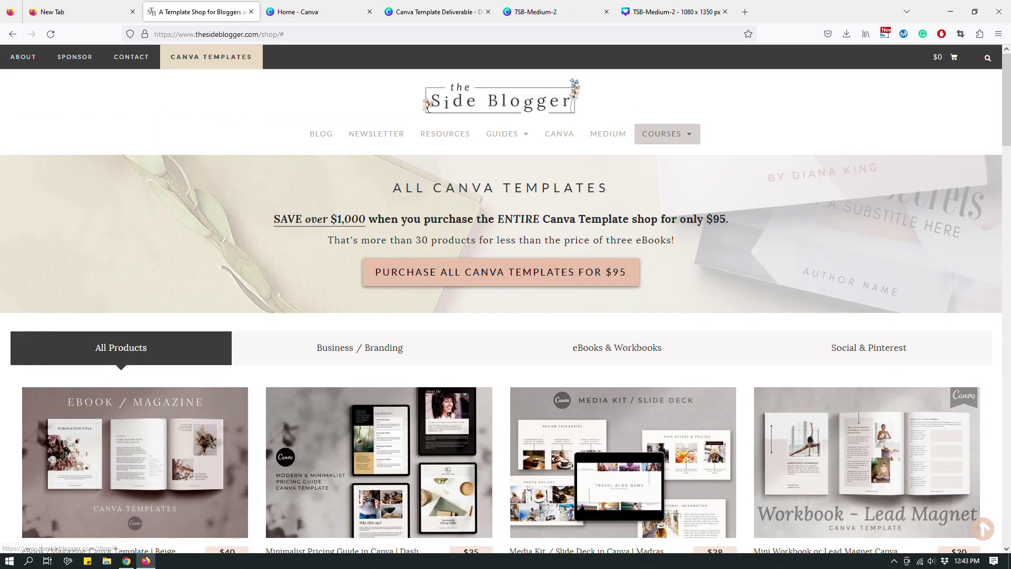
mouse_move(660, 133)
click(685, 158)
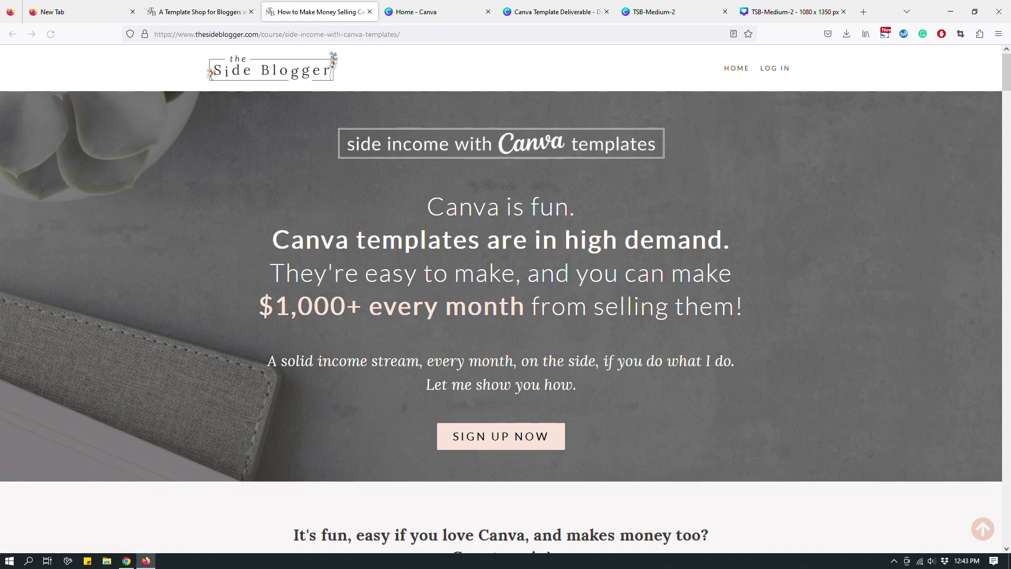
scroll(505, 295, down, 4)
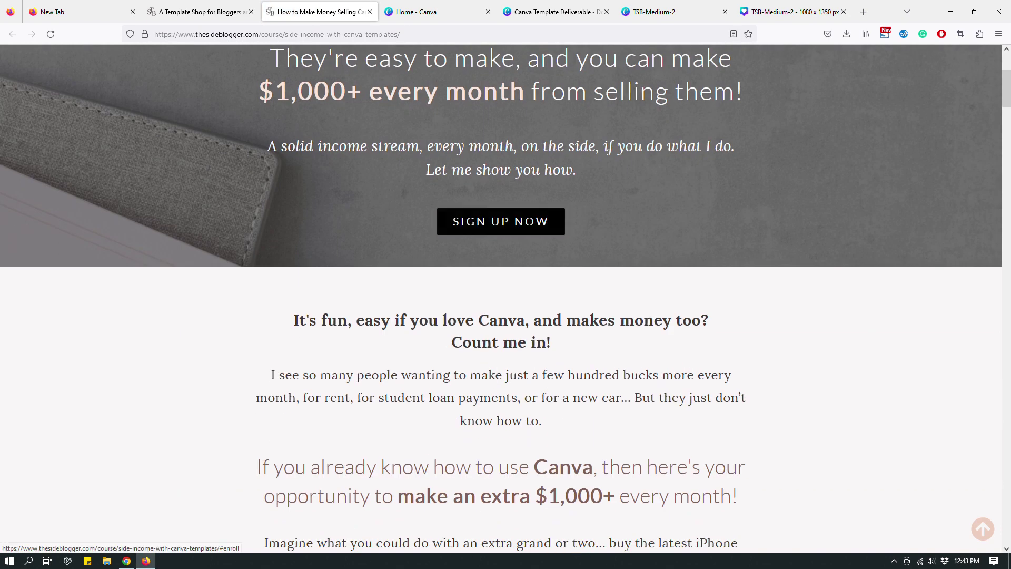
scroll(506, 263, up, 4)
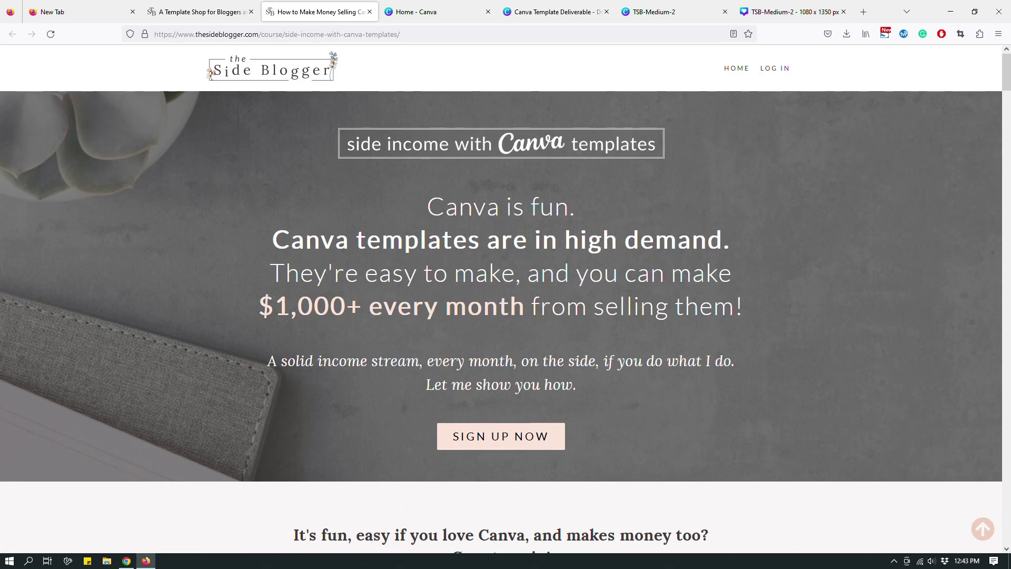